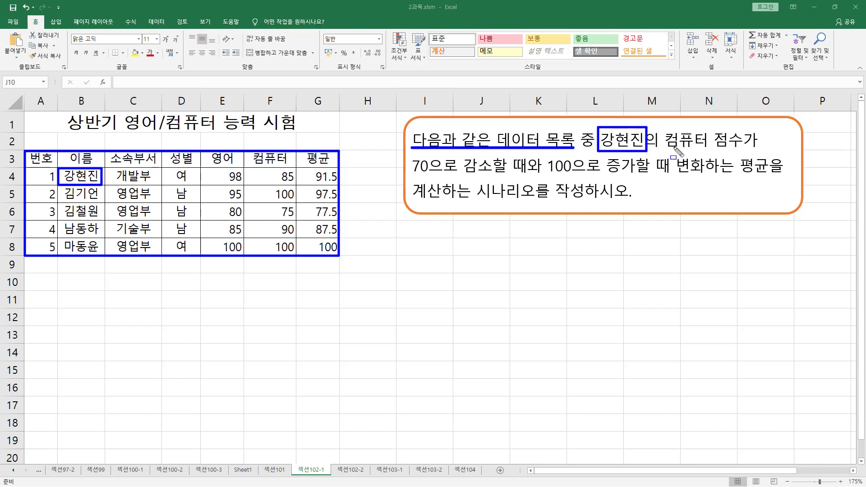
{"action": "left_click_drag", "start_coordinate": [664, 150], "coordinate": [741, 149]}
{"action": "mouse_move", "coordinate": [409, 174]}
{"action": "left_mouse_down"}
{"action": "mouse_move", "coordinate": [496, 168]}
{"action": "mouse_move", "coordinate": [497, 157]}
{"action": "left_mouse_up"}
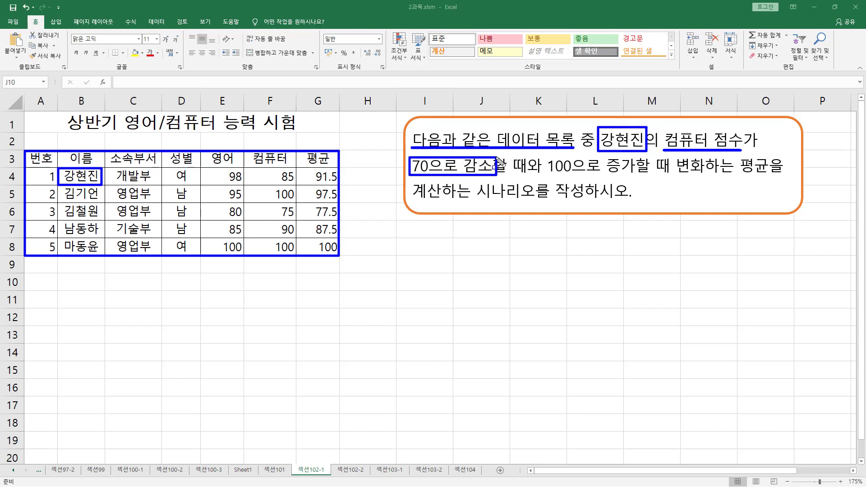
{"action": "mouse_move", "coordinate": [564, 156]}
{"action": "left_mouse_down"}
{"action": "mouse_move", "coordinate": [546, 175]}
{"action": "mouse_move", "coordinate": [625, 173]}
{"action": "mouse_move", "coordinate": [637, 156]}
{"action": "left_mouse_up"}
{"action": "left_click_drag", "start_coordinate": [739, 176], "coordinate": [781, 175]}
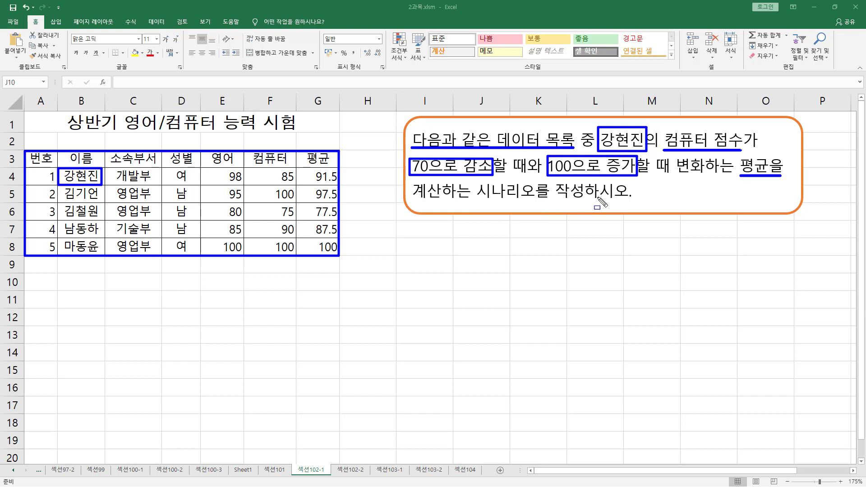
{"action": "left_click_drag", "start_coordinate": [275, 170], "coordinate": [275, 170]}
{"action": "key", "text": "Escape"}
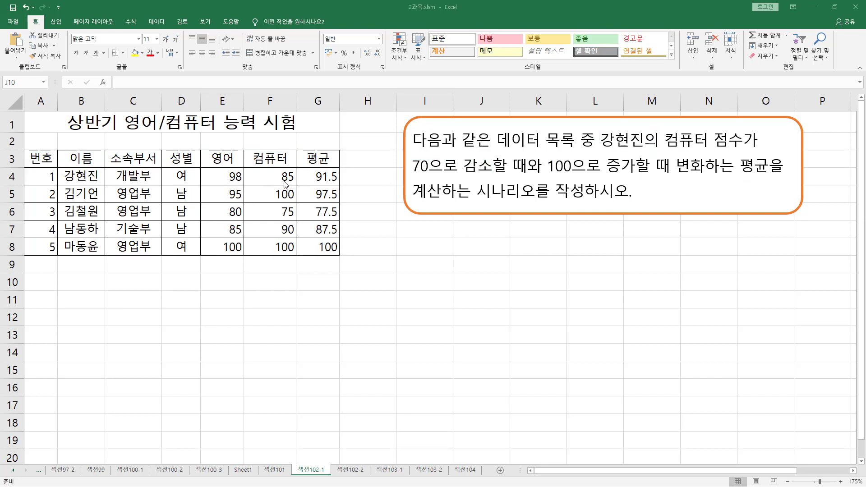
Open the Scenario Manager from the What-If Analysis tools and move its dialog below the score table
{"action": "left_click", "coordinate": [156, 22]}
{"action": "left_click_drag", "start_coordinate": [147, 17], "coordinate": [170, 28]}
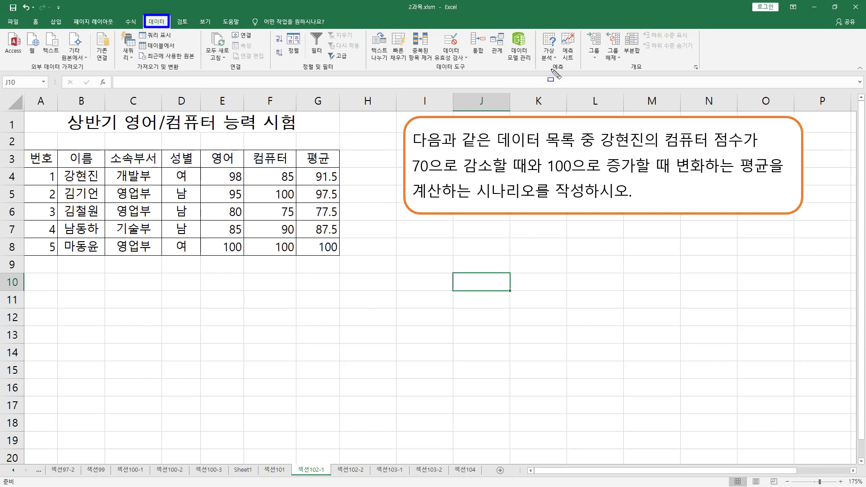
{"action": "left_click_drag", "start_coordinate": [544, 61], "coordinate": [571, 74]}
{"action": "left_click_drag", "start_coordinate": [537, 31], "coordinate": [561, 63]}
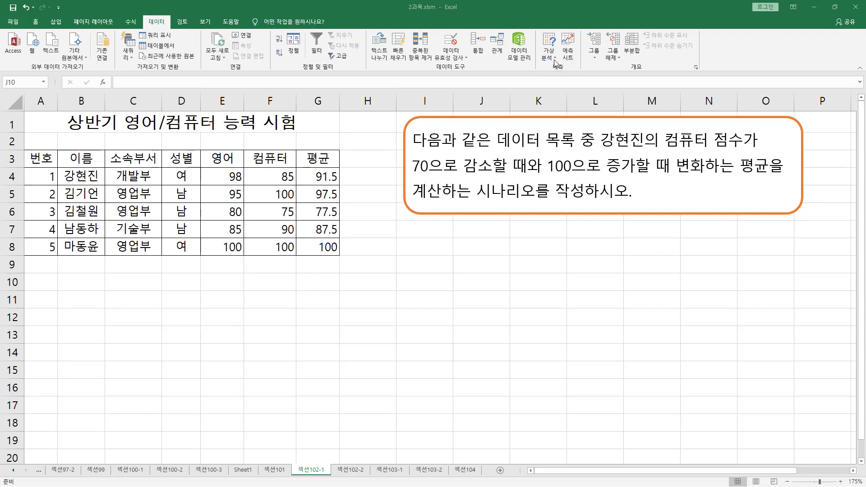
{"action": "left_click", "coordinate": [551, 58]}
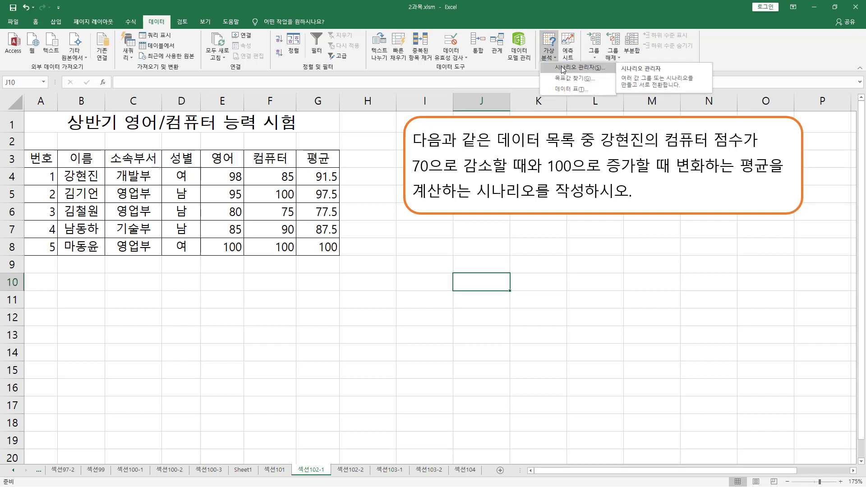
{"action": "left_click", "coordinate": [562, 67]}
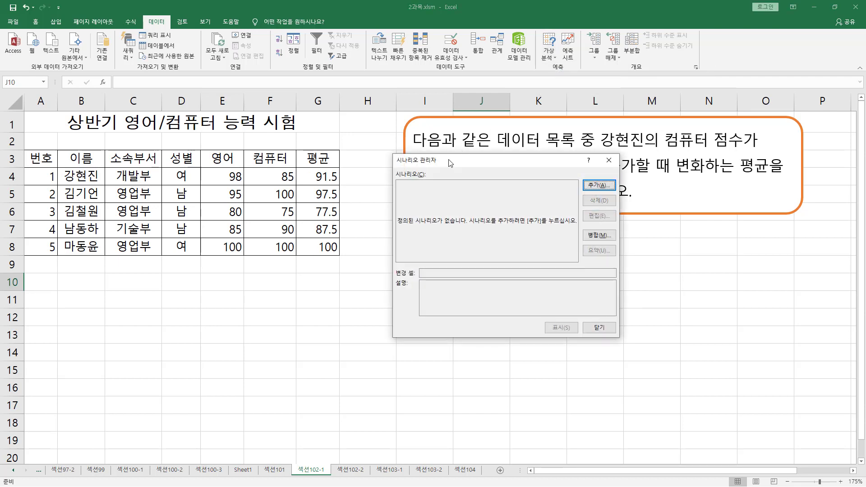
{"action": "left_click_drag", "start_coordinate": [448, 163], "coordinate": [153, 277]}
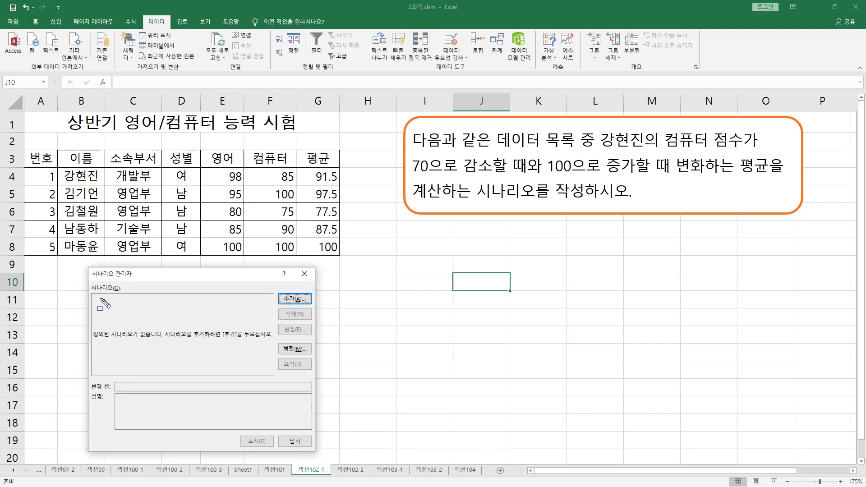
{"action": "mouse_move", "coordinate": [91, 294]}
{"action": "left_mouse_down"}
{"action": "mouse_move", "coordinate": [103, 315]}
{"action": "mouse_move", "coordinate": [268, 380]}
{"action": "mouse_move", "coordinate": [274, 375]}
{"action": "left_mouse_up"}
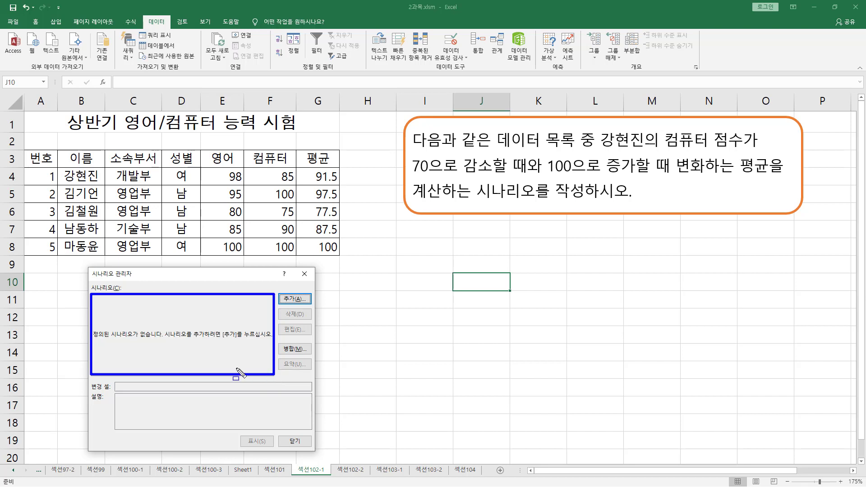
{"action": "mouse_move", "coordinate": [279, 289]}
{"action": "left_mouse_down"}
{"action": "mouse_move", "coordinate": [318, 316]}
{"action": "mouse_move", "coordinate": [310, 305]}
{"action": "left_mouse_up"}
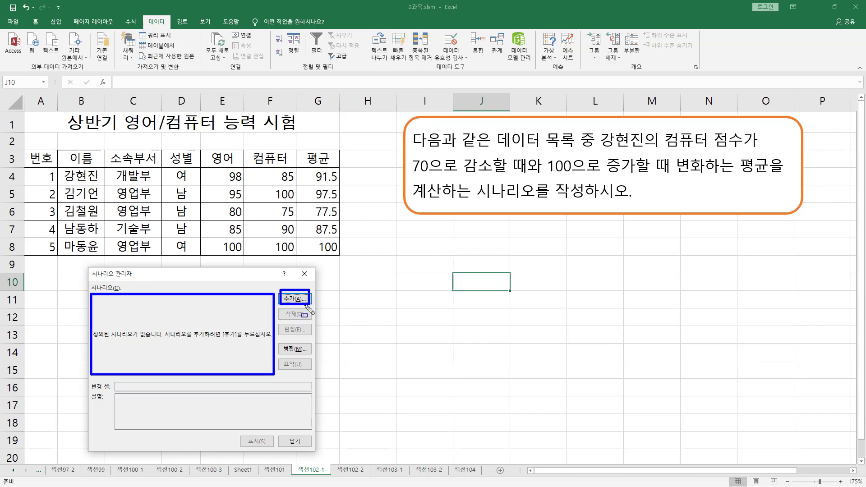
{"action": "left_click_drag", "start_coordinate": [280, 308], "coordinate": [309, 321]}
{"action": "left_click_drag", "start_coordinate": [279, 324], "coordinate": [304, 335]}
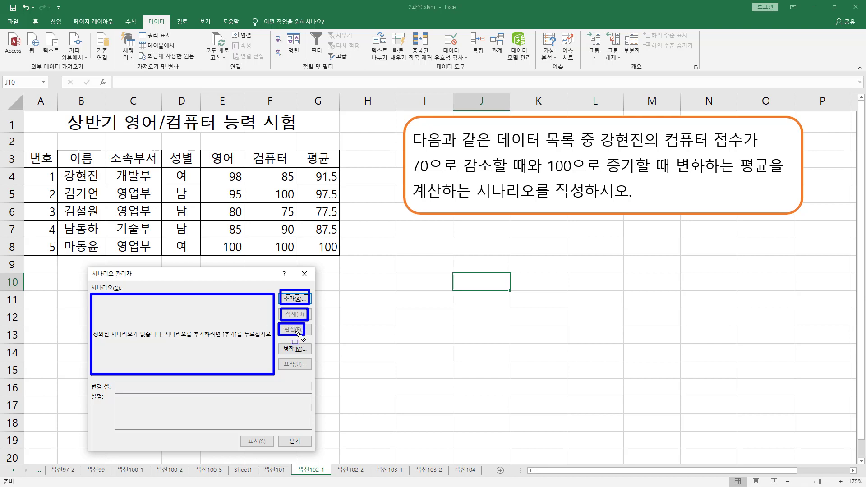
{"action": "left_click_drag", "start_coordinate": [280, 342], "coordinate": [312, 357]}
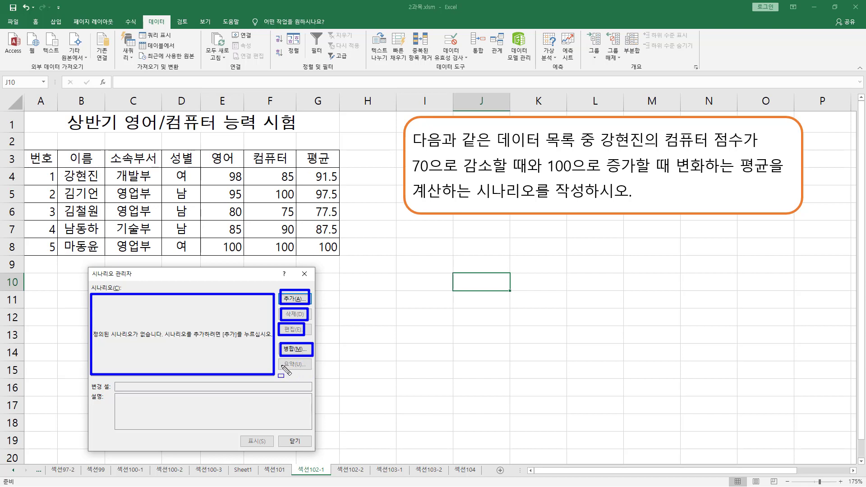
{"action": "left_click_drag", "start_coordinate": [278, 358], "coordinate": [311, 371]}
{"action": "left_click_drag", "start_coordinate": [241, 433], "coordinate": [273, 447]}
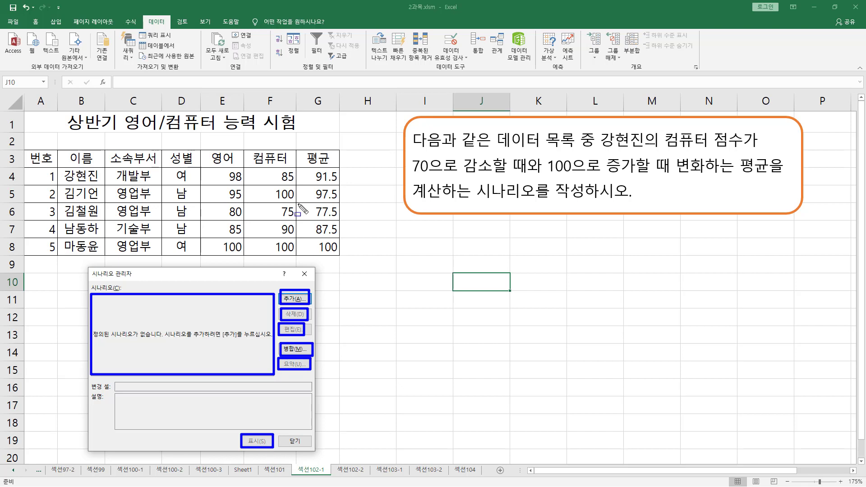
{"action": "left_click_drag", "start_coordinate": [242, 165], "coordinate": [340, 186]}
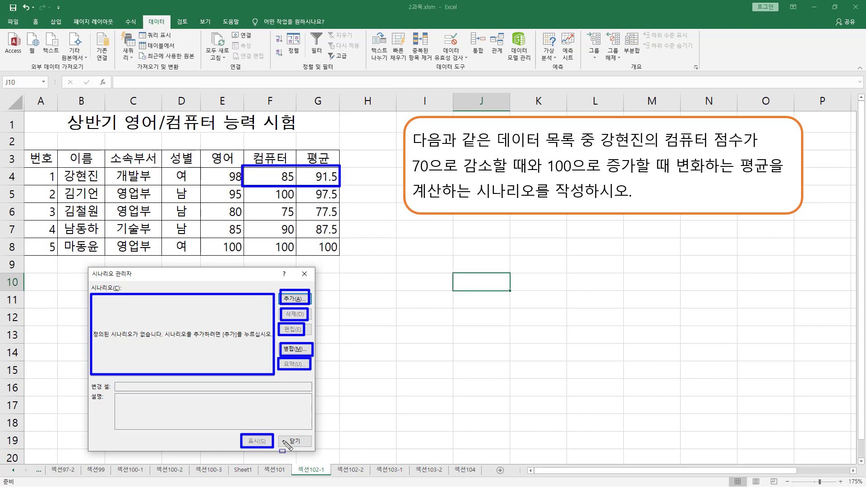
{"action": "left_click_drag", "start_coordinate": [283, 433], "coordinate": [311, 446]}
{"action": "key", "text": "Escape"}
Add a new scenario and name it 컴퓨터점수감소
{"action": "left_click", "coordinate": [295, 299]}
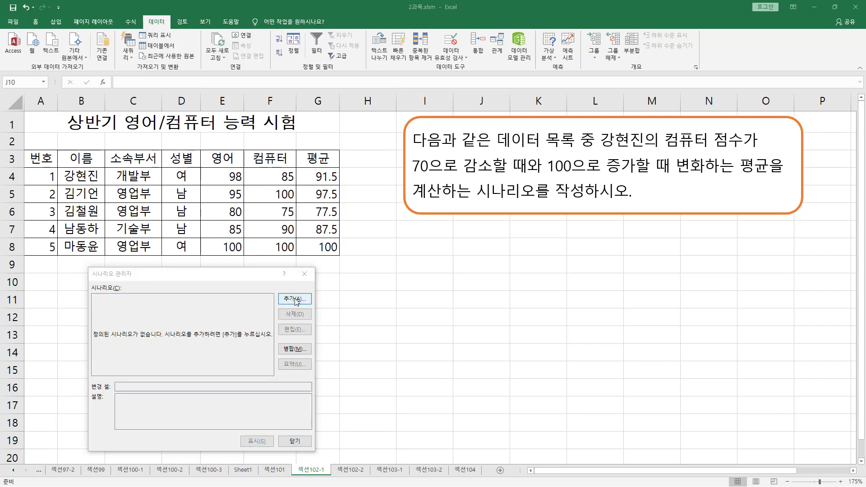
{"action": "left_click", "coordinate": [295, 299]}
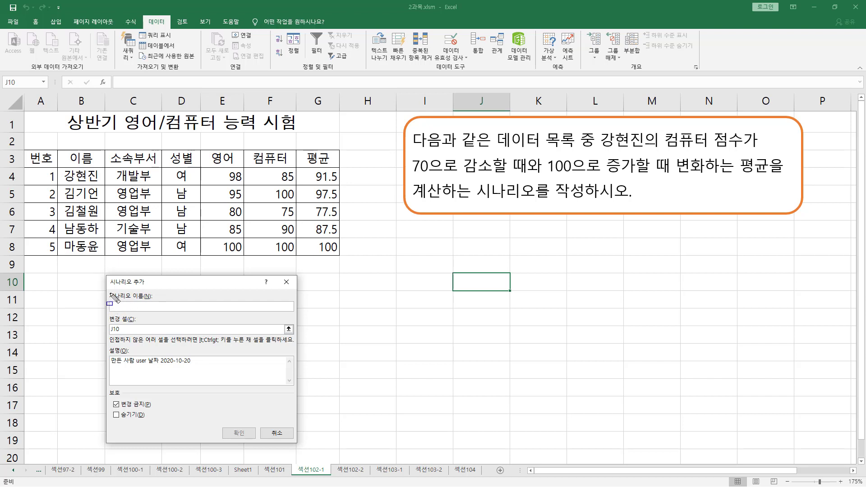
{"action": "left_click_drag", "start_coordinate": [107, 291], "coordinate": [155, 310]}
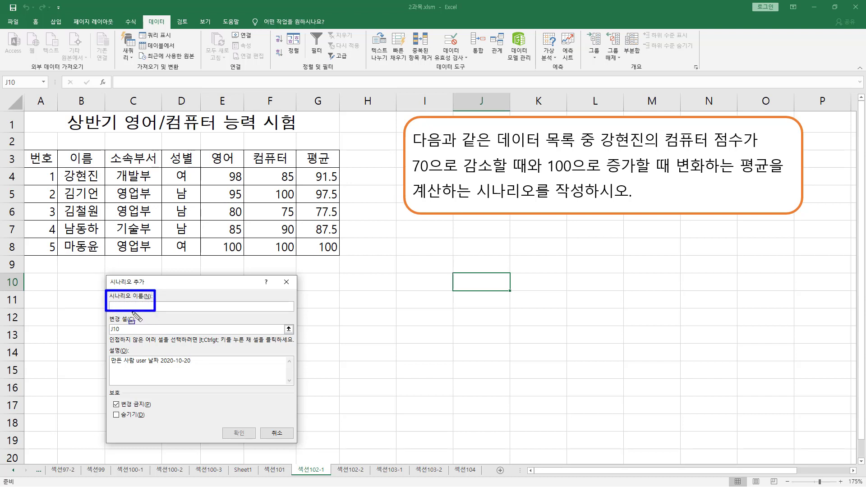
{"action": "mouse_move", "coordinate": [107, 313]}
{"action": "left_mouse_down"}
{"action": "mouse_move", "coordinate": [115, 331]}
{"action": "mouse_move", "coordinate": [142, 336]}
{"action": "left_mouse_up"}
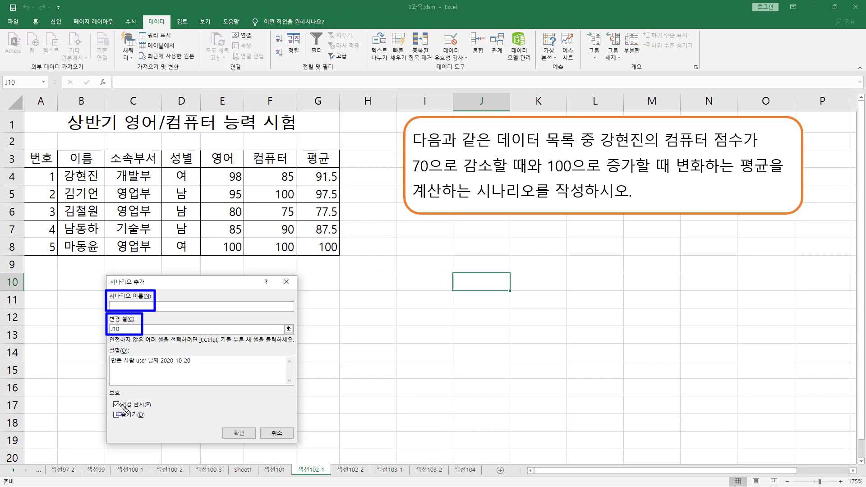
{"action": "left_click_drag", "start_coordinate": [110, 398], "coordinate": [157, 410]}
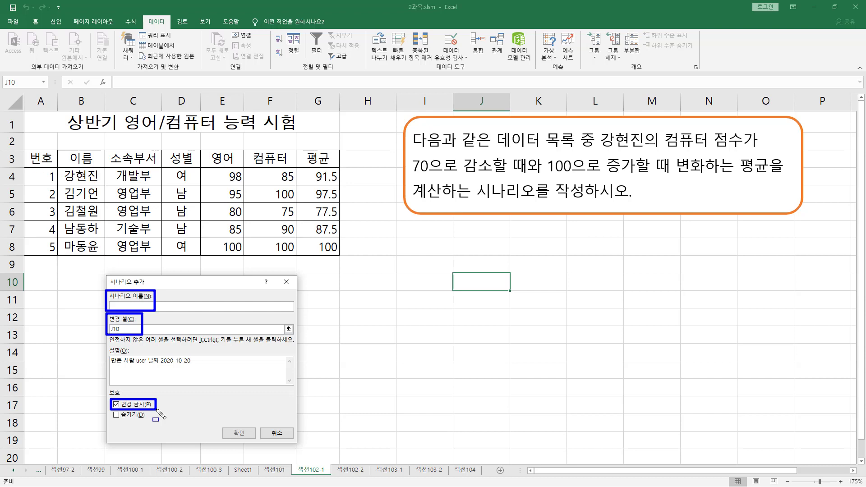
{"action": "left_click_drag", "start_coordinate": [110, 421], "coordinate": [147, 411]}
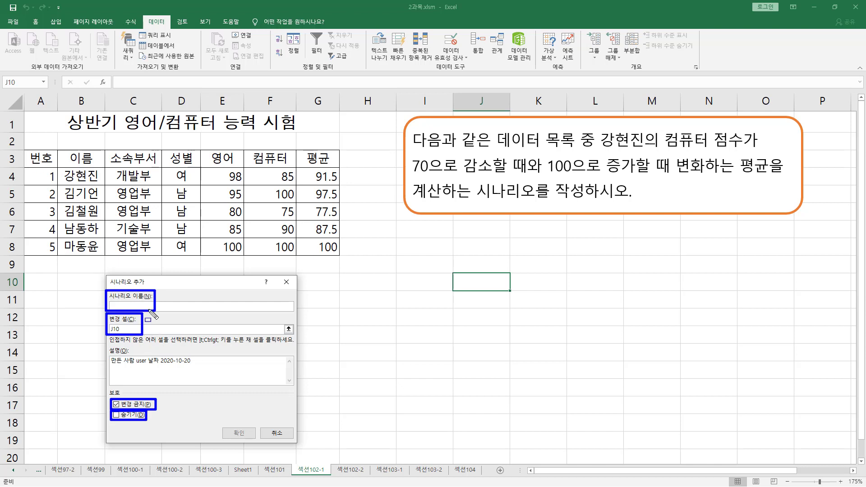
{"action": "key", "text": "Escape"}
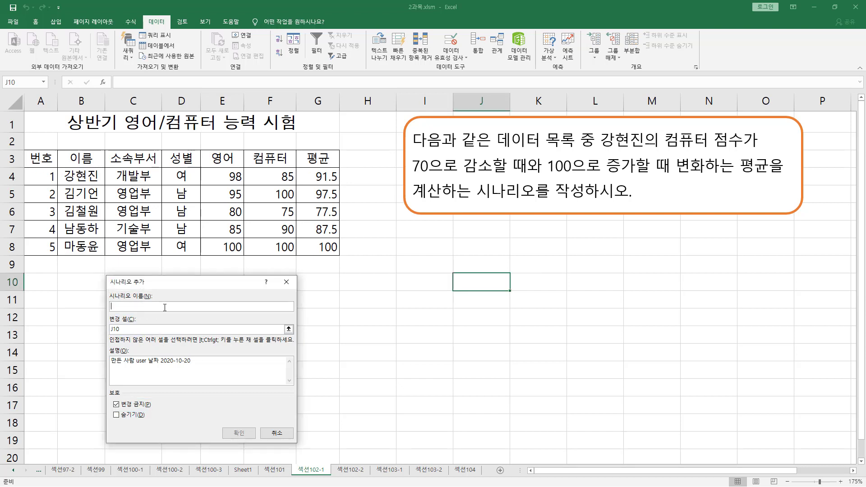
{"action": "type", "text": "컴퓨터점수감소"}
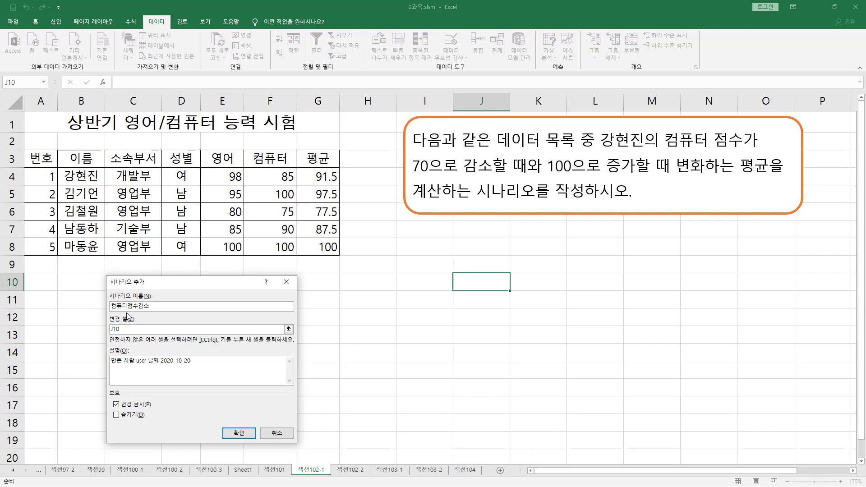
Set the 컴퓨터점수감소 scenario's changing cell to $F$4, the first person's computer score, and accept the scenario definition
{"action": "left_click", "coordinate": [133, 328]}
{"action": "left_click_drag", "start_coordinate": [96, 328], "coordinate": [96, 327]}
{"action": "left_click_drag", "start_coordinate": [255, 169], "coordinate": [301, 184]}
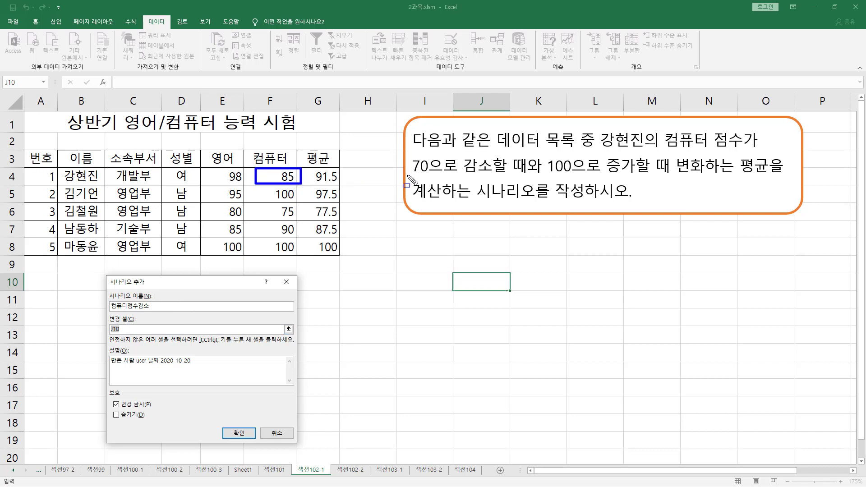
{"action": "left_click_drag", "start_coordinate": [406, 174], "coordinate": [487, 174]}
{"action": "key", "text": "Escape"}
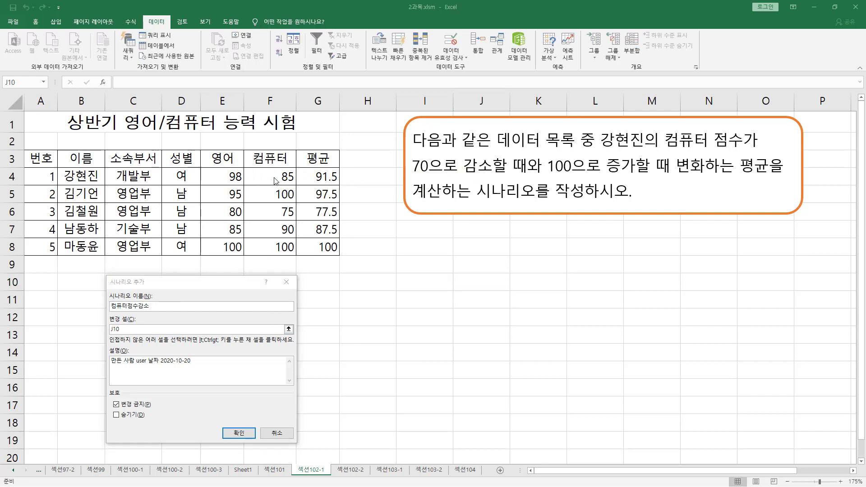
{"action": "left_click", "coordinate": [272, 177]}
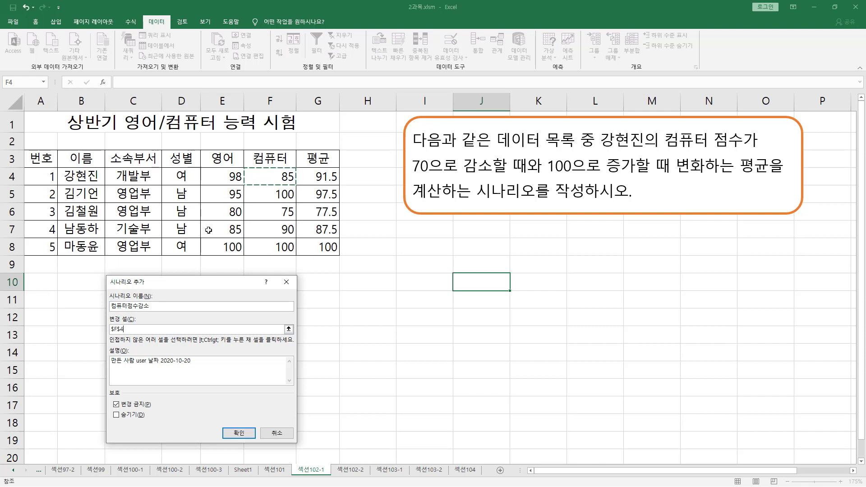
{"action": "left_click", "coordinate": [239, 435]}
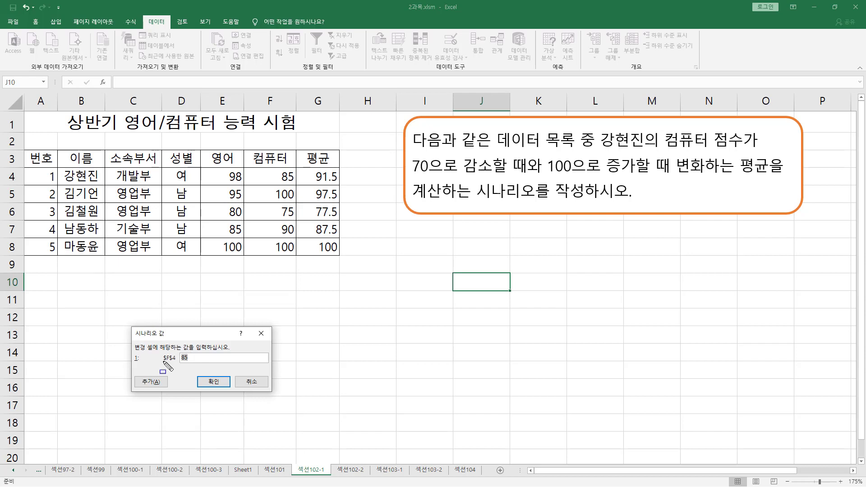
Set the 컴퓨터점수감소 scenario's value for cell $F$4 to 70 and save the scenario
{"action": "left_click_drag", "start_coordinate": [161, 362], "coordinate": [181, 362]}
{"action": "left_click_drag", "start_coordinate": [273, 170], "coordinate": [298, 185]}
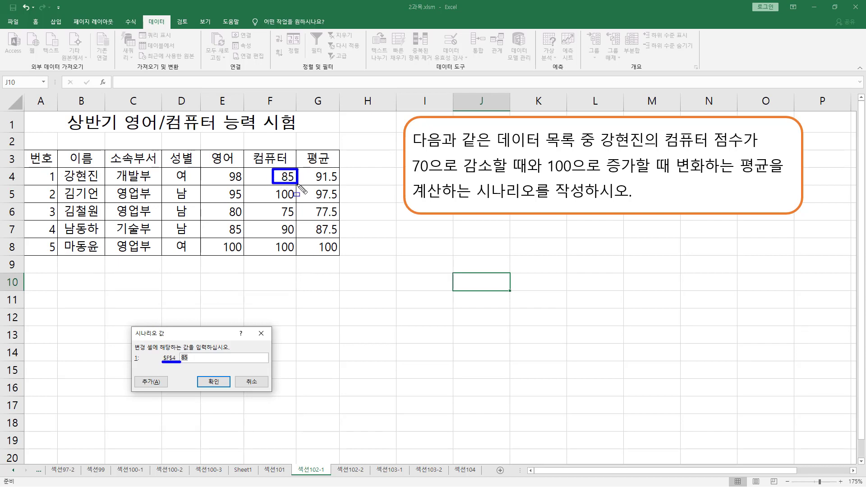
{"action": "key", "text": "BackSpace"}
{"action": "left_click_drag", "start_coordinate": [181, 352], "coordinate": [193, 363]}
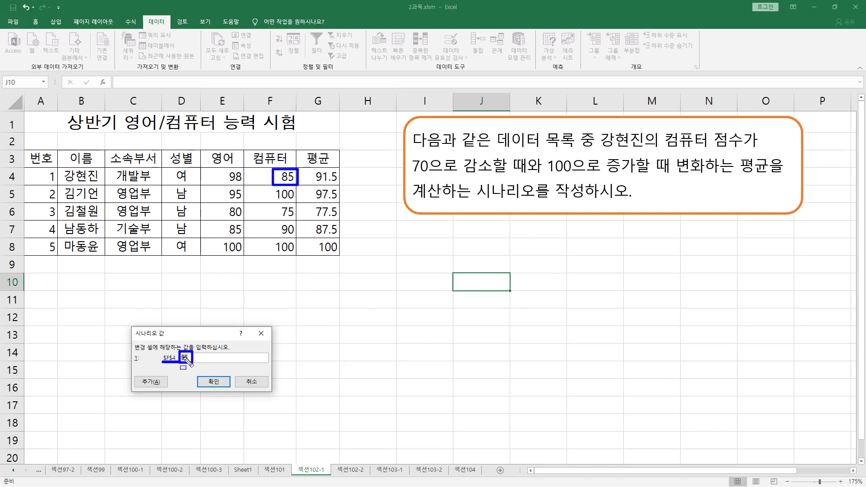
{"action": "left_click_drag", "start_coordinate": [179, 364], "coordinate": [193, 364]}
{"action": "key", "text": "Escape"}
{"action": "left_click", "coordinate": [206, 358]}
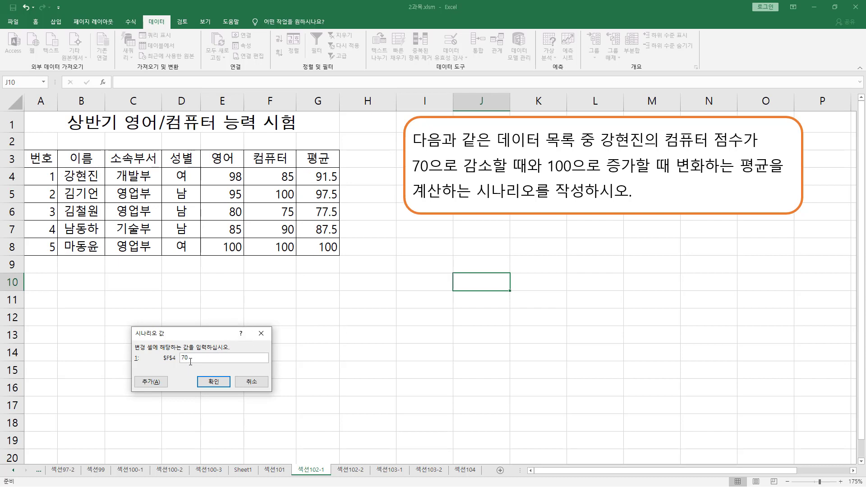
{"action": "left_click", "coordinate": [213, 382]}
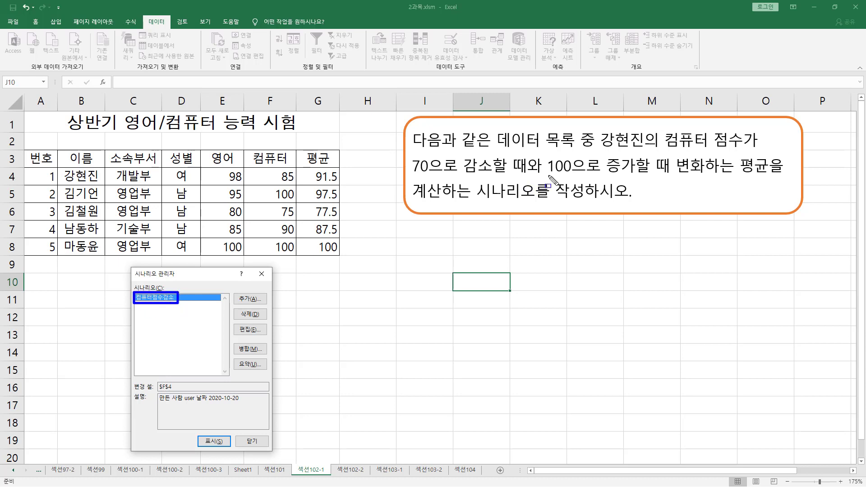
Add a second scenario named 컴퓨터점수증가 with F4 as its changing cell and accept the definition
{"action": "left_click_drag", "start_coordinate": [549, 176], "coordinate": [669, 176]}
{"action": "left_click_drag", "start_coordinate": [233, 291], "coordinate": [254, 306]}
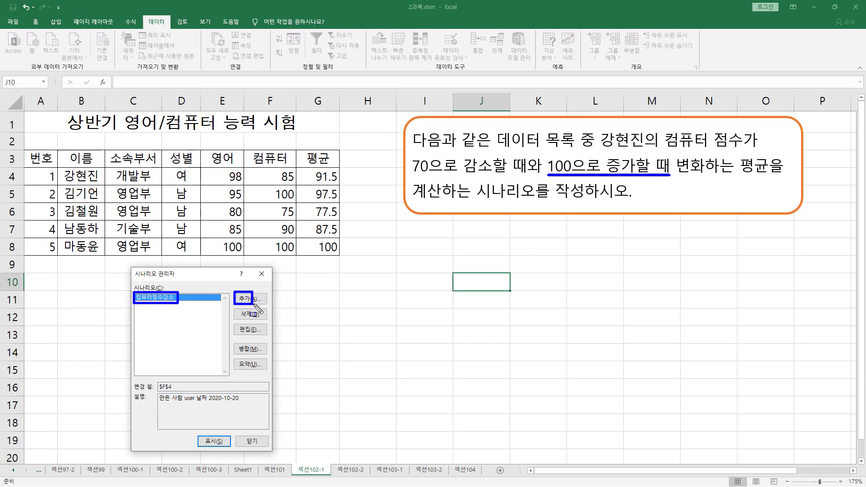
{"action": "left_click", "coordinate": [252, 301]}
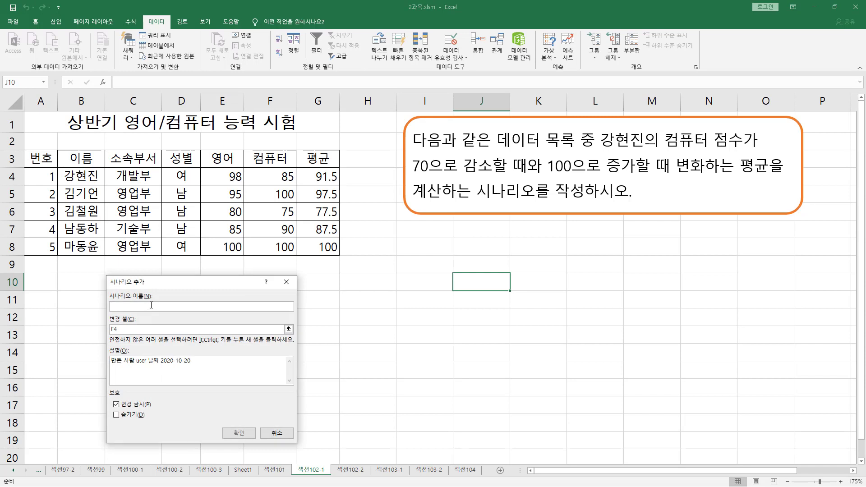
{"action": "type", "text": "컴퓨터점수증가"}
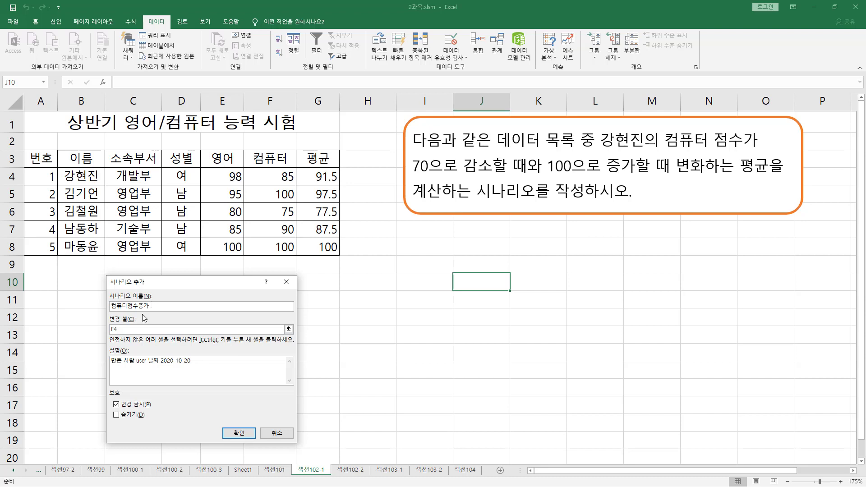
{"action": "left_click", "coordinate": [127, 330]}
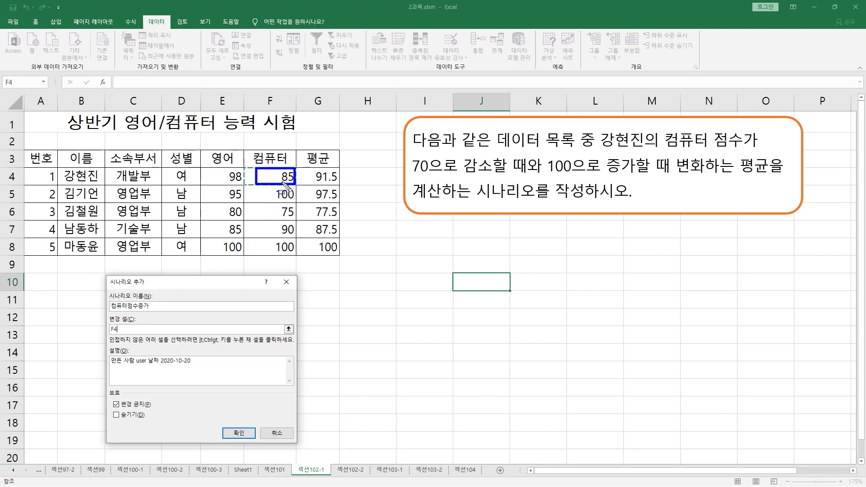
{"action": "left_click", "coordinate": [242, 434]}
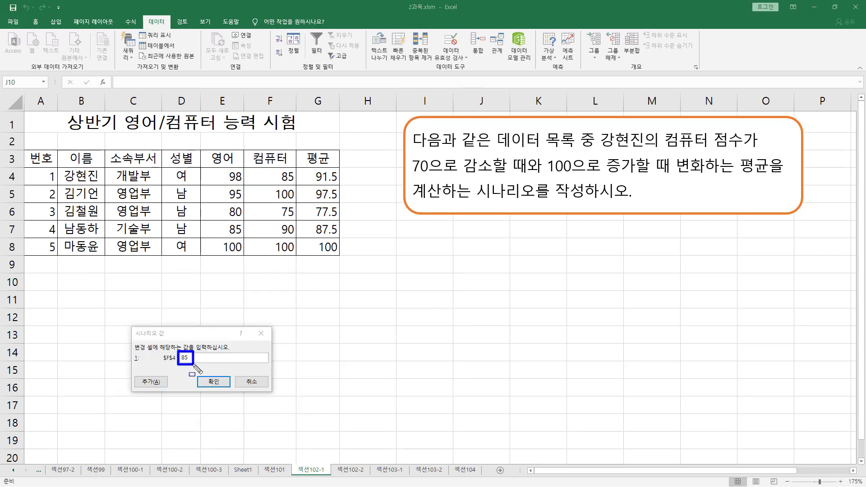
Set the 컴퓨터점수증가 scenario's value for cell $F$4 to 100 and save the scenario
{"action": "left_click", "coordinate": [211, 359]}
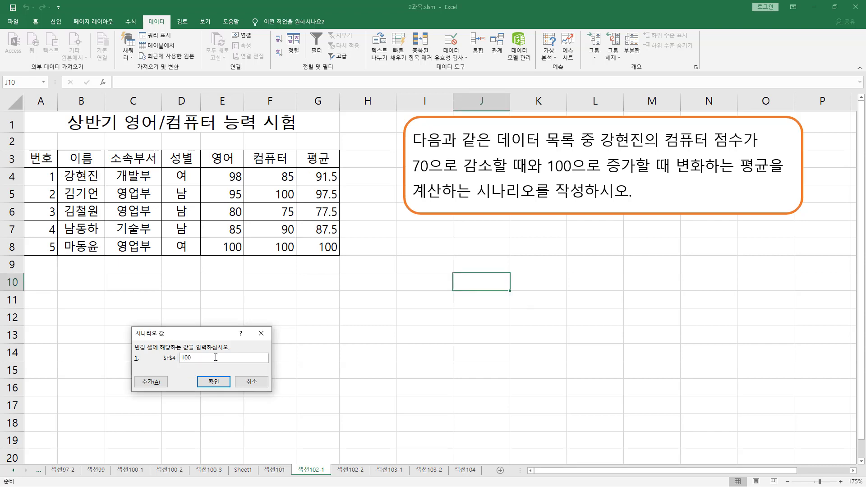
{"action": "left_click", "coordinate": [214, 382]}
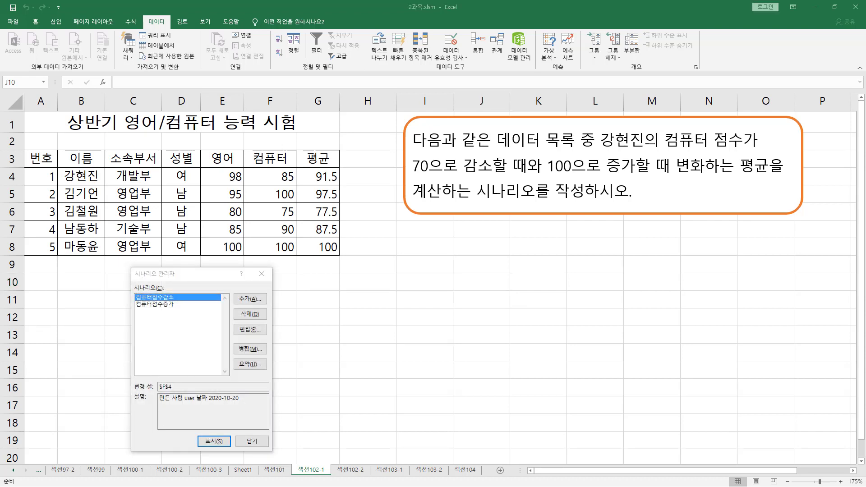
{"action": "left_click", "coordinate": [164, 305]}
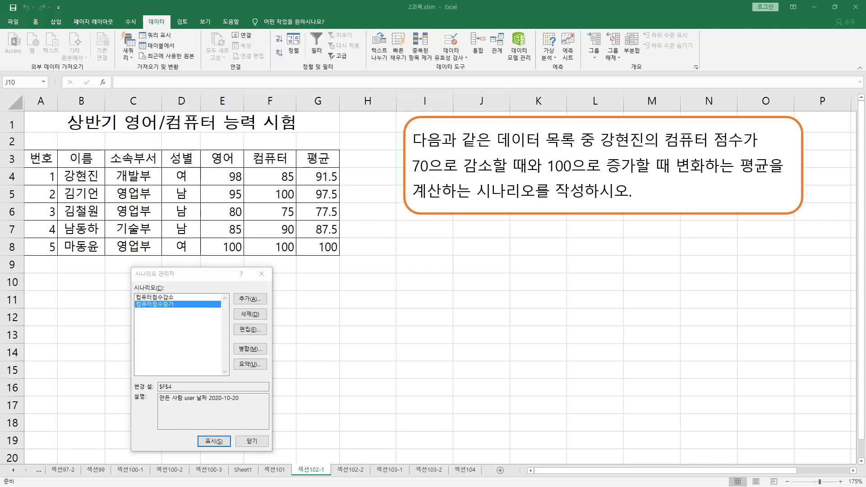
{"action": "left_click", "coordinate": [173, 300]}
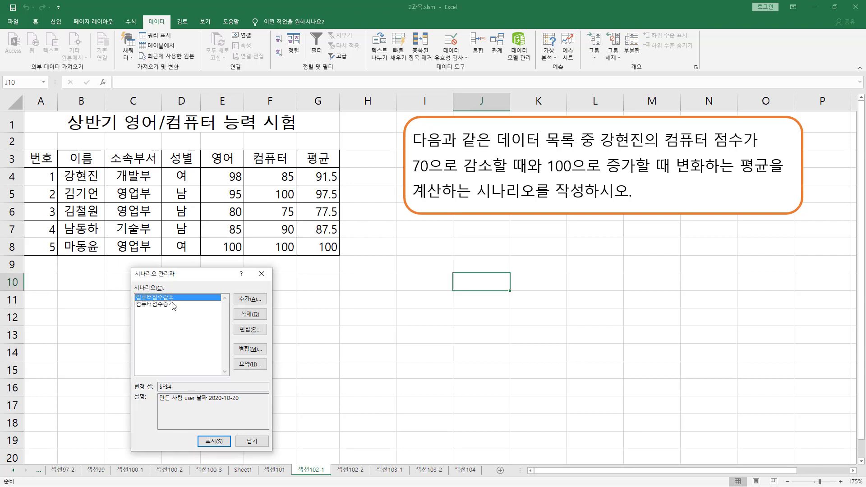
Generate a report of type 시나리오 요약 from both scenarios, with G4, the first person's average, as the result cell
{"action": "left_click", "coordinate": [250, 364]}
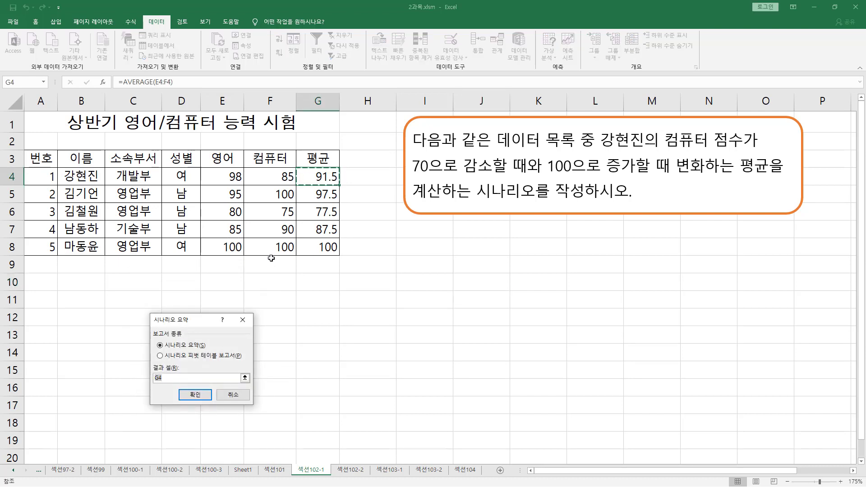
{"action": "left_click_drag", "start_coordinate": [163, 350], "coordinate": [243, 361]}
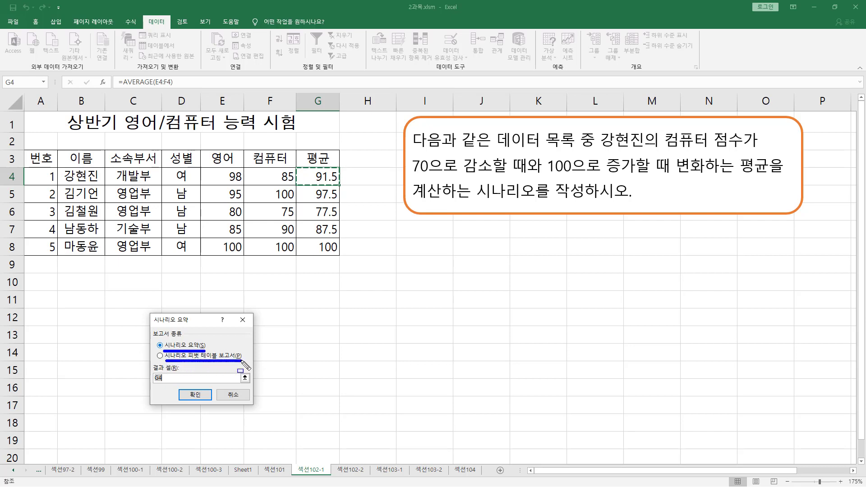
{"action": "mouse_move", "coordinate": [162, 340]}
{"action": "left_mouse_down"}
{"action": "mouse_move", "coordinate": [171, 350]}
{"action": "mouse_move", "coordinate": [208, 350]}
{"action": "mouse_move", "coordinate": [188, 373]}
{"action": "left_mouse_up"}
{"action": "left_click_drag", "start_coordinate": [407, 174], "coordinate": [647, 174]}
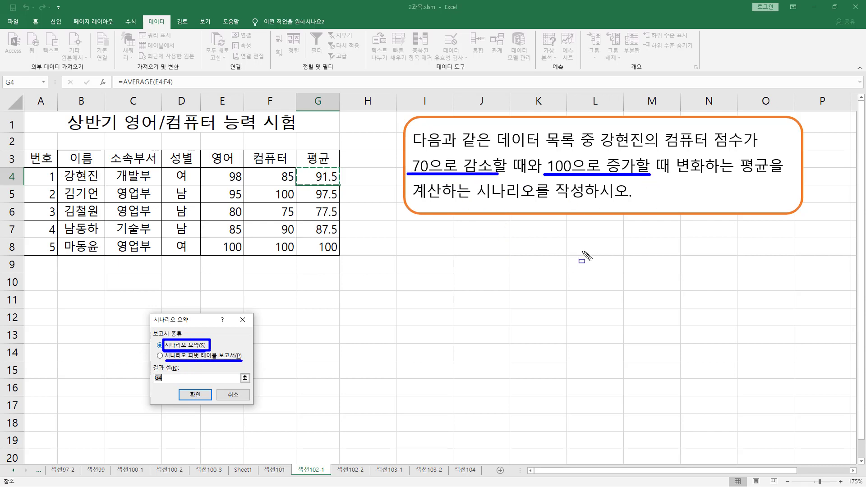
{"action": "left_click_drag", "start_coordinate": [737, 152], "coordinate": [787, 177]}
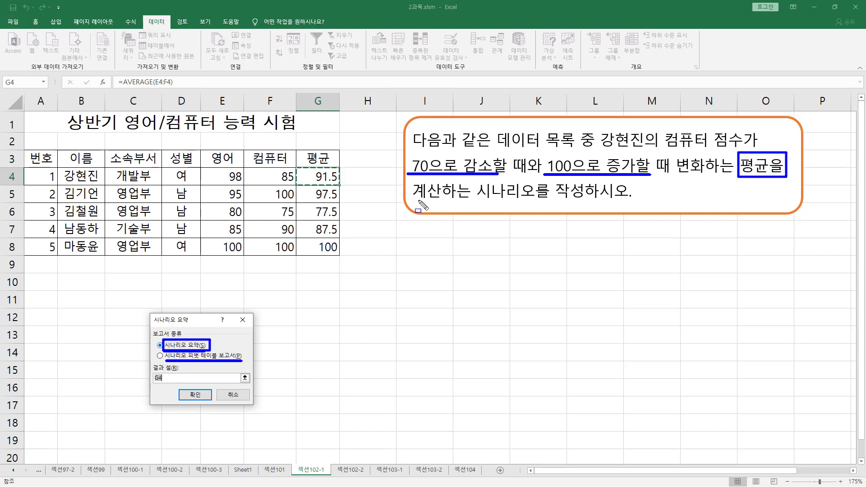
{"action": "left_click_drag", "start_coordinate": [420, 199], "coordinate": [612, 200]}
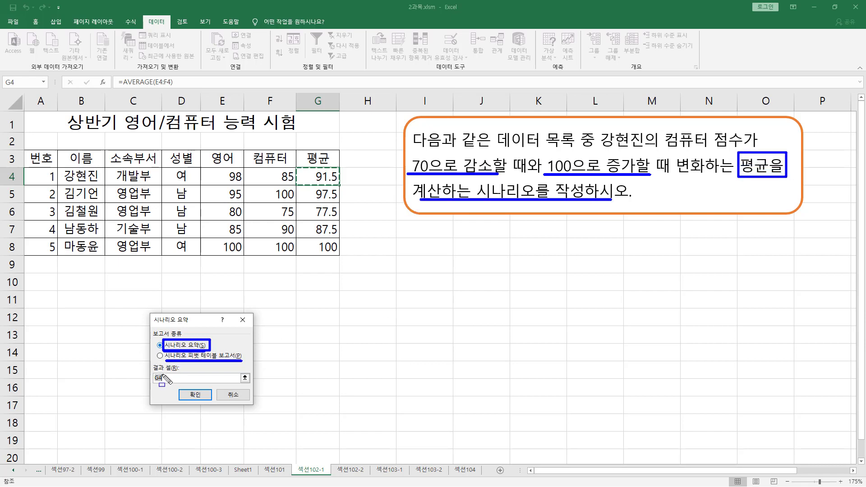
{"action": "left_click_drag", "start_coordinate": [151, 371], "coordinate": [166, 384]}
{"action": "left_click_drag", "start_coordinate": [296, 168], "coordinate": [342, 185]}
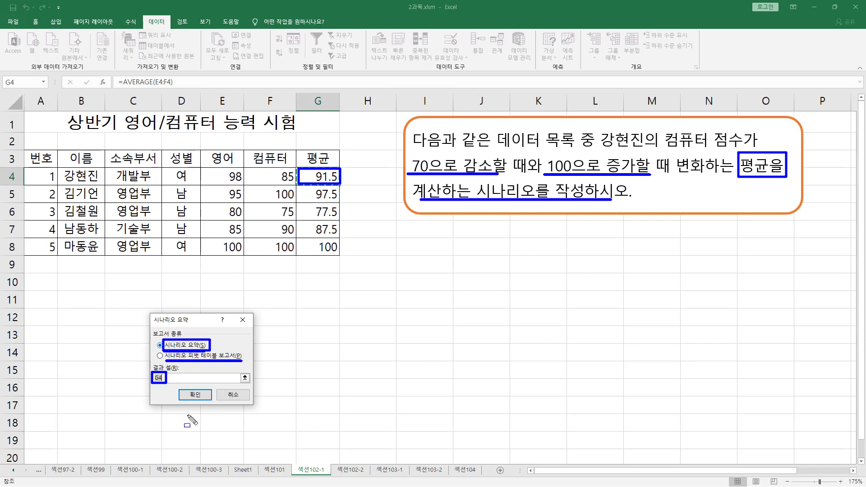
{"action": "left_click_drag", "start_coordinate": [182, 387], "coordinate": [204, 402]}
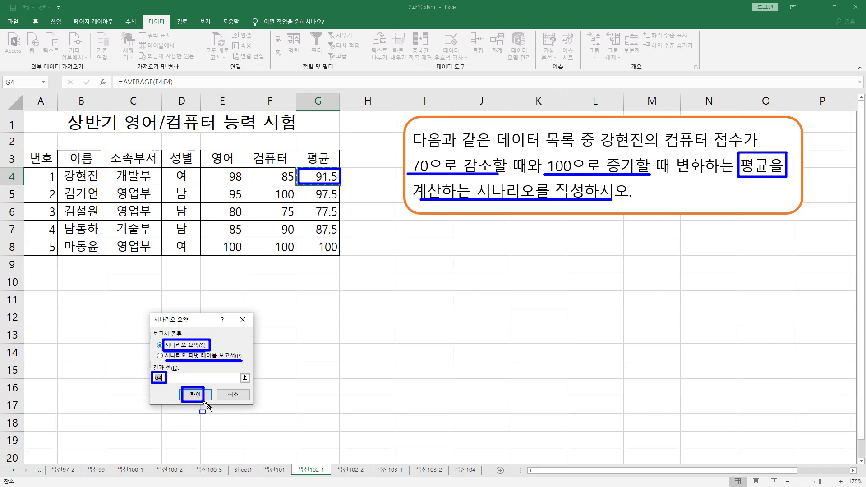
{"action": "left_click", "coordinate": [202, 397]}
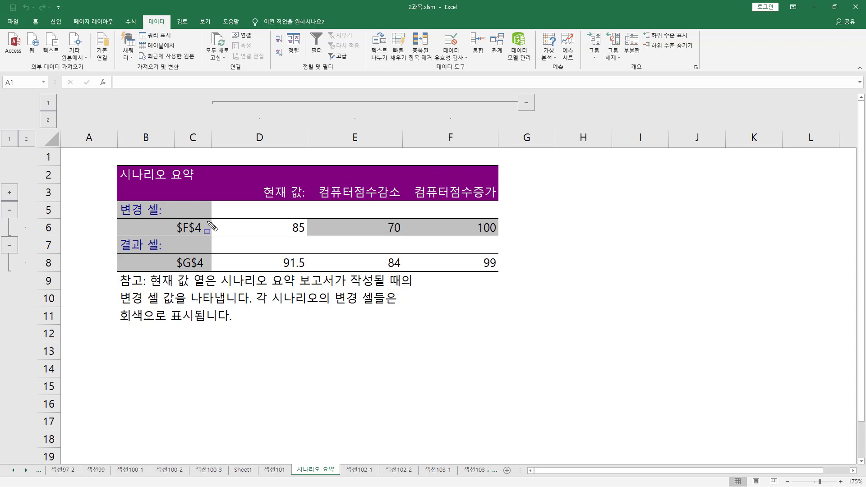
Examine the scenario summary's changing cell $F$4 and result cell $G$4 for the current values and both scenarios, plus the report sheet's placement before 섹션102-1
{"action": "left_click_drag", "start_coordinate": [170, 220], "coordinate": [204, 236]}
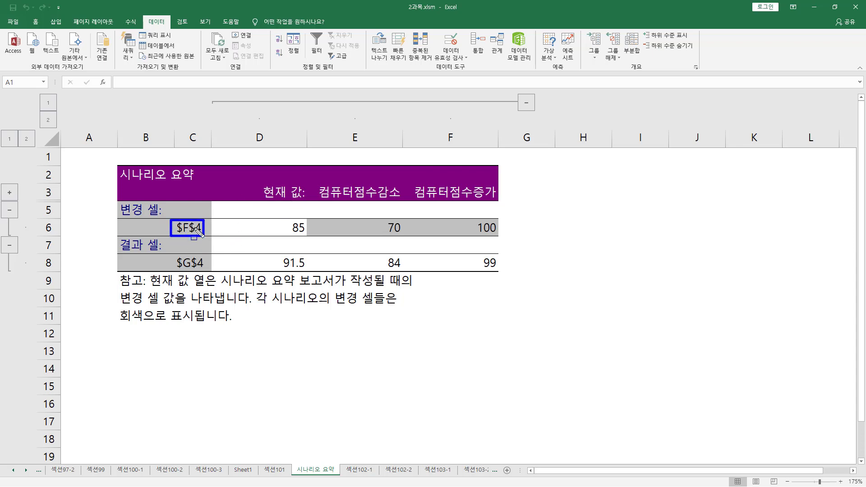
{"action": "left_click_drag", "start_coordinate": [283, 218], "coordinate": [311, 236]}
{"action": "left_click_drag", "start_coordinate": [386, 218], "coordinate": [401, 235]}
{"action": "left_click_drag", "start_coordinate": [479, 219], "coordinate": [501, 243]}
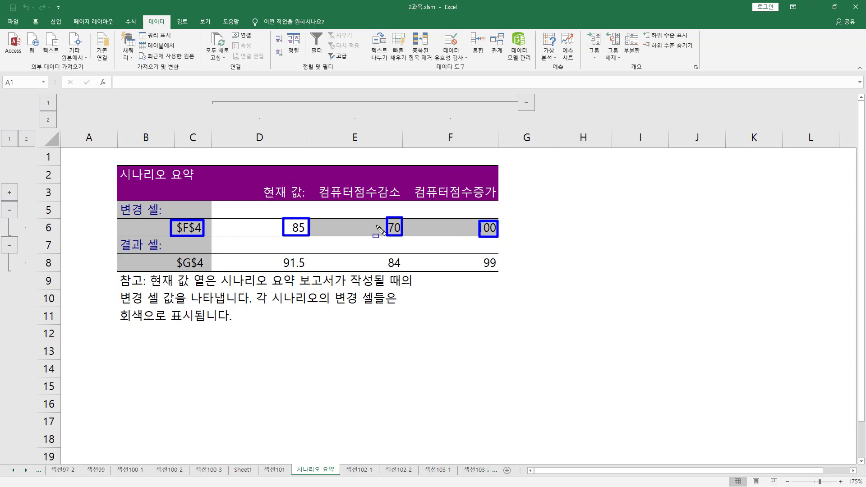
{"action": "mouse_move", "coordinate": [318, 185]}
{"action": "left_mouse_down"}
{"action": "mouse_move", "coordinate": [402, 204]}
{"action": "mouse_move", "coordinate": [499, 204]}
{"action": "left_mouse_up"}
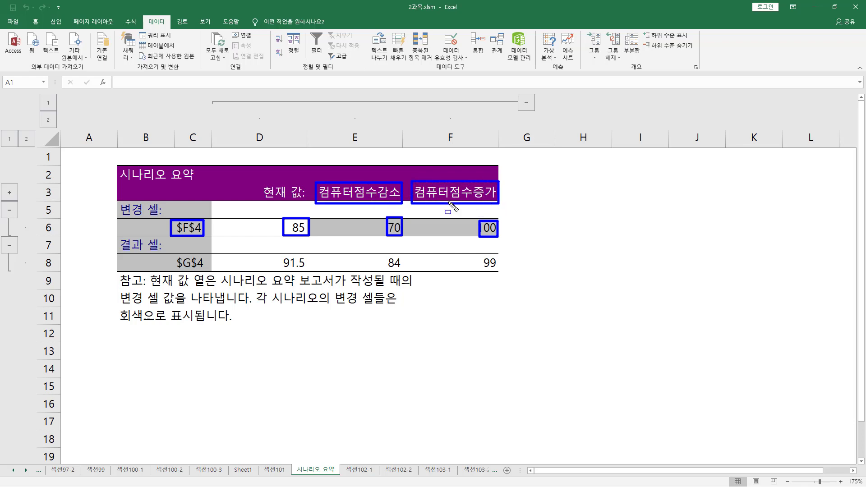
{"action": "left_click_drag", "start_coordinate": [171, 263], "coordinate": [210, 271]}
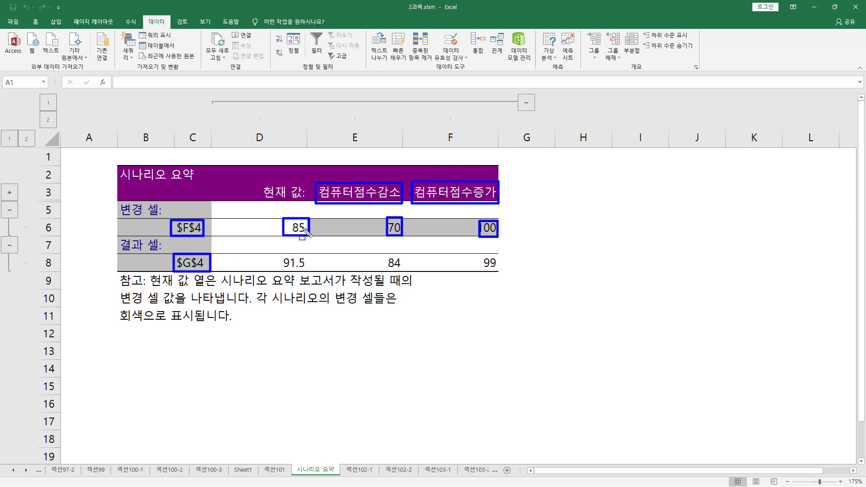
{"action": "left_click_drag", "start_coordinate": [281, 255], "coordinate": [310, 273]}
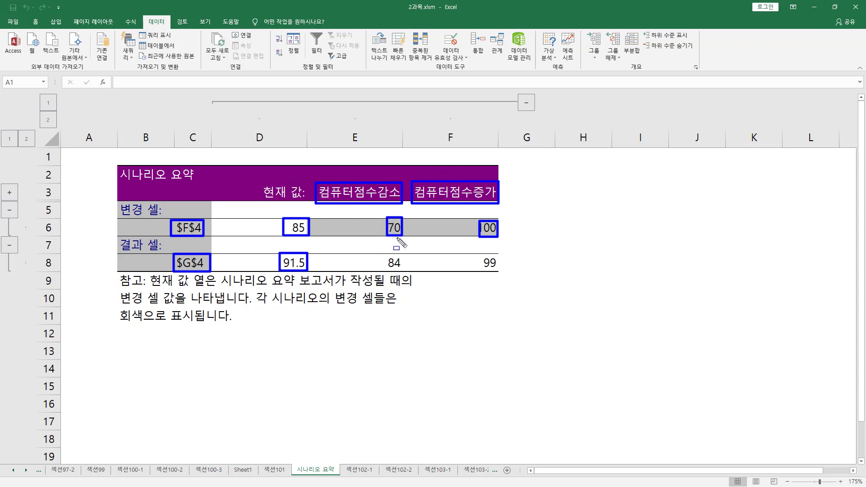
{"action": "left_click_drag", "start_coordinate": [384, 254], "coordinate": [408, 271]}
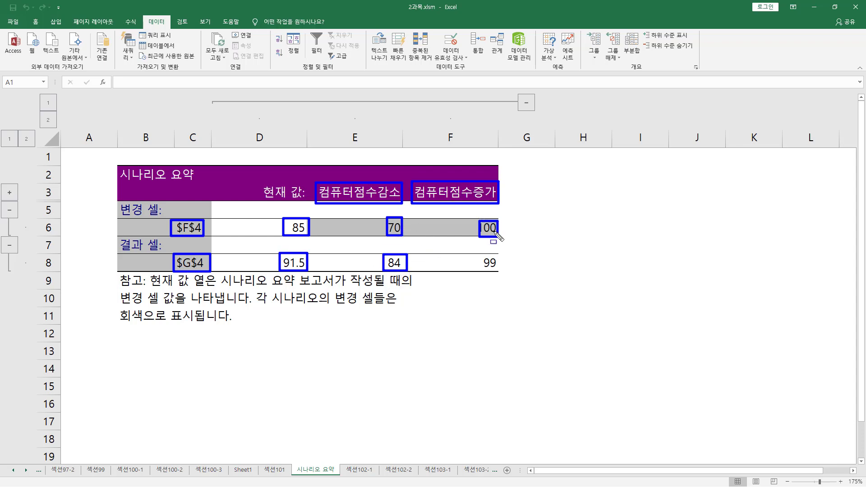
{"action": "mouse_move", "coordinate": [486, 260]}
{"action": "left_mouse_down"}
{"action": "mouse_move", "coordinate": [481, 270]}
{"action": "mouse_move", "coordinate": [500, 271]}
{"action": "left_mouse_up"}
{"action": "mouse_move", "coordinate": [343, 465]}
{"action": "left_mouse_down"}
{"action": "mouse_move", "coordinate": [378, 463]}
{"action": "mouse_move", "coordinate": [378, 477]}
{"action": "left_mouse_up"}
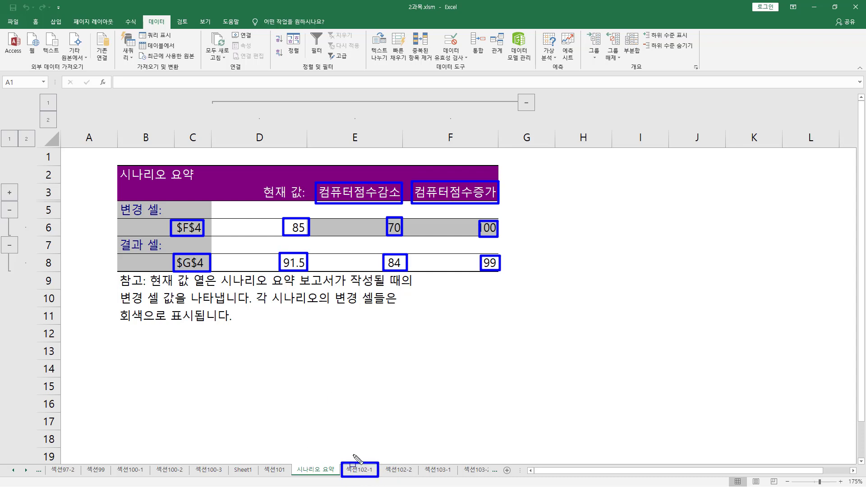
{"action": "left_click_drag", "start_coordinate": [361, 440], "coordinate": [361, 469]}
{"action": "left_click_drag", "start_coordinate": [293, 462], "coordinate": [337, 475]}
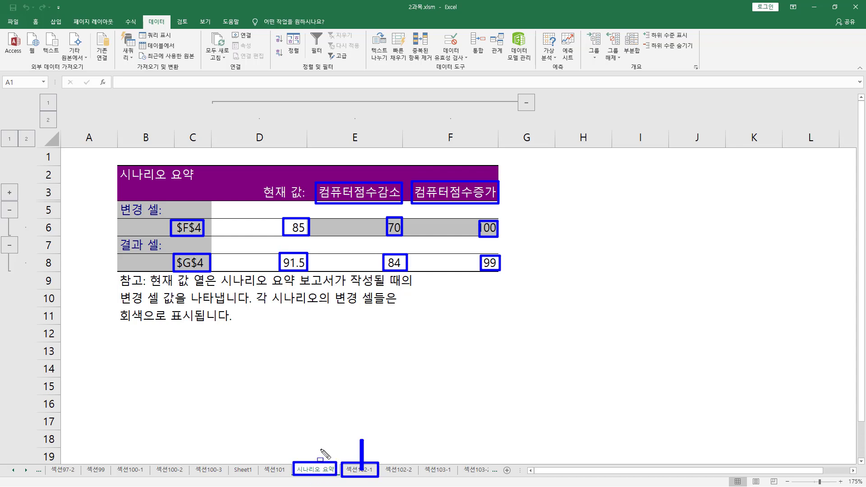
Delete the 시나리오 요약 sheet permanently from the workbook
{"action": "key", "text": "Escape"}
{"action": "right_click", "coordinate": [321, 472]}
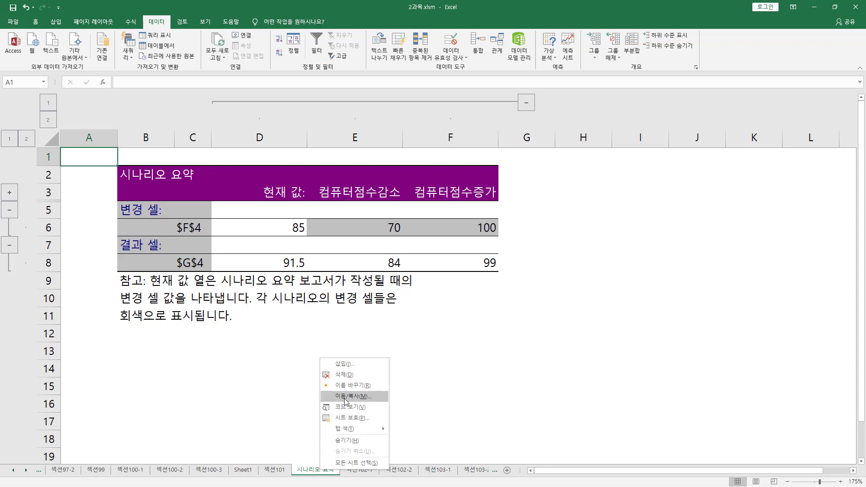
{"action": "left_click", "coordinate": [351, 376]}
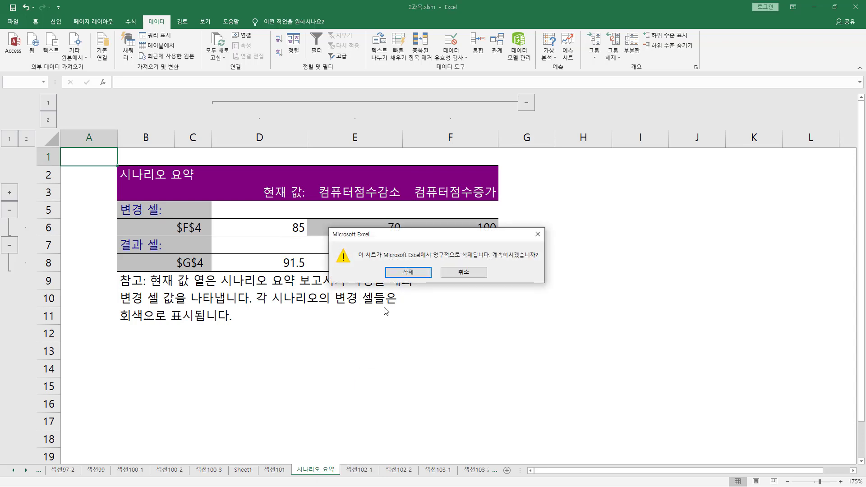
{"action": "left_click_drag", "start_coordinate": [429, 259], "coordinate": [542, 259]}
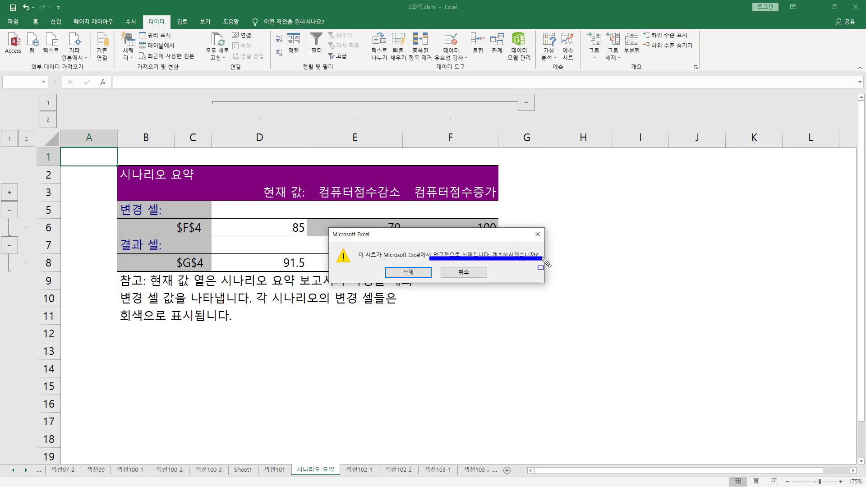
{"action": "left_click", "coordinate": [408, 272]}
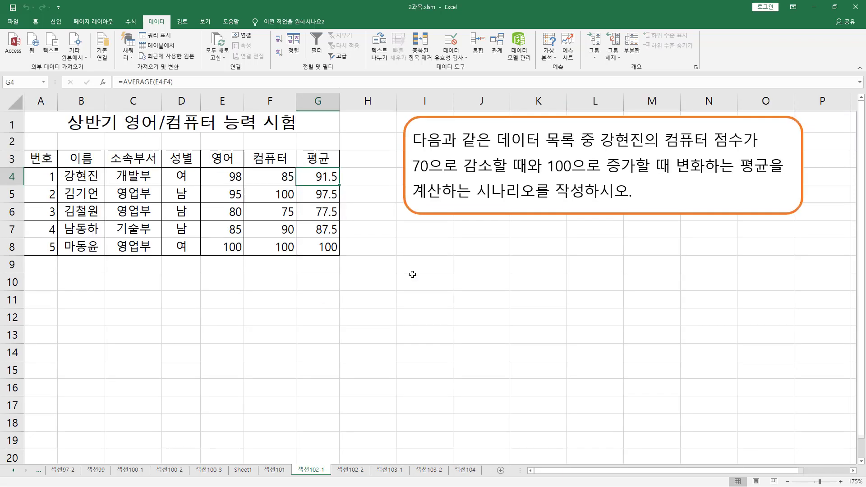
Reopen the Scenario Manager on the 섹션102-1 sheet and create a fresh scenario summary report with G4 as the result cell
{"action": "left_click", "coordinate": [293, 355]}
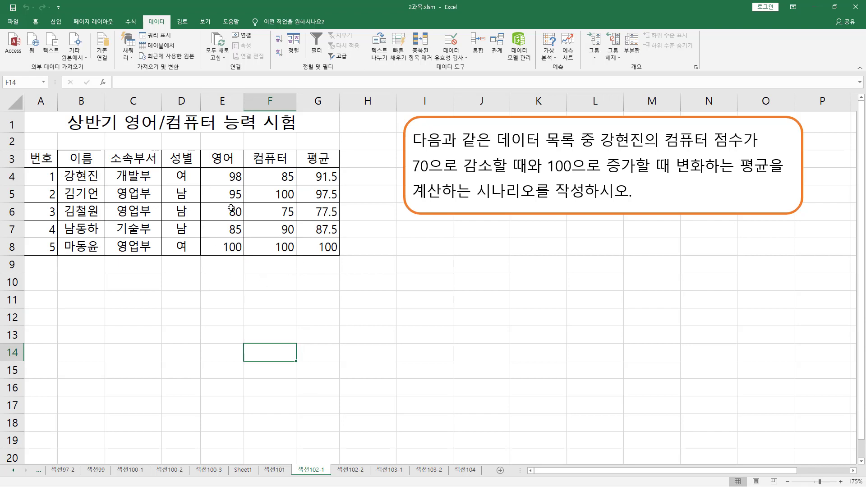
{"action": "left_click", "coordinate": [549, 55]}
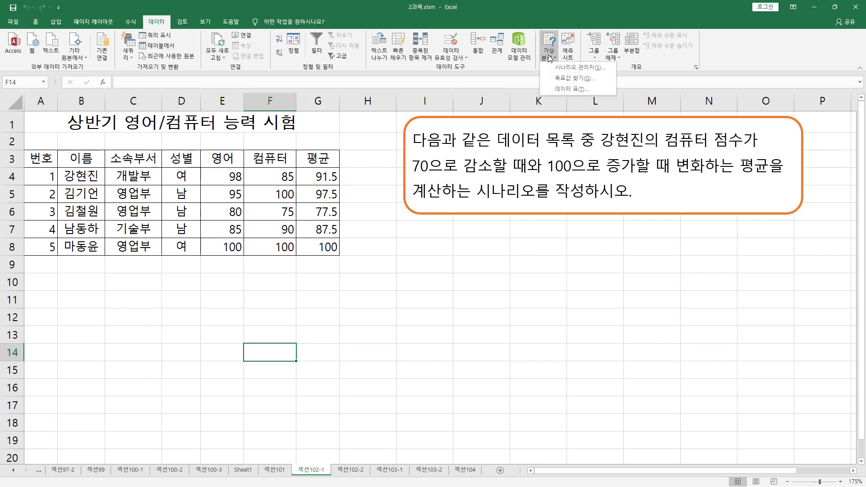
{"action": "left_click", "coordinate": [562, 72]}
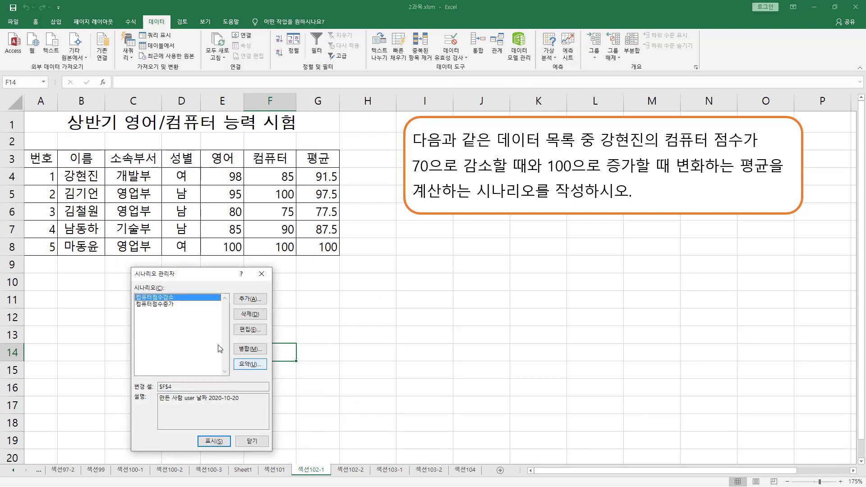
{"action": "mouse_move", "coordinate": [130, 290]}
{"action": "left_mouse_down"}
{"action": "mouse_move", "coordinate": [188, 318]}
{"action": "mouse_move", "coordinate": [187, 311]}
{"action": "left_mouse_up"}
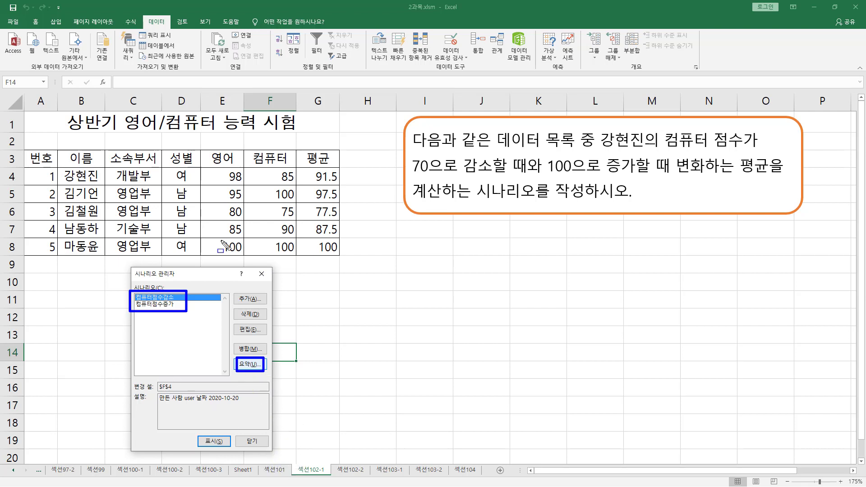
{"action": "left_click_drag", "start_coordinate": [266, 165], "coordinate": [296, 184]}
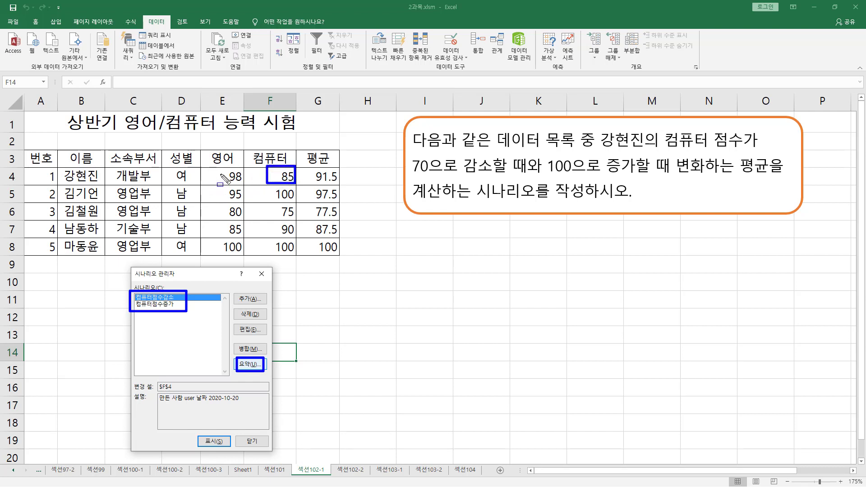
{"action": "left_click_drag", "start_coordinate": [224, 167], "coordinate": [250, 184]}
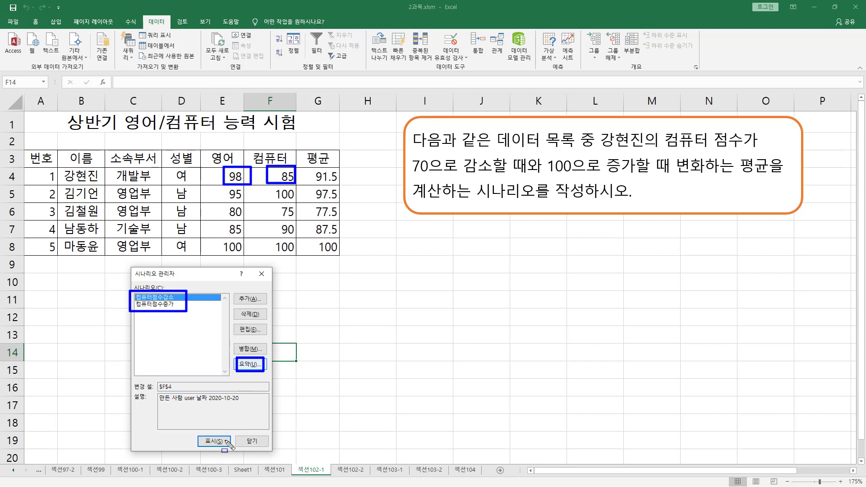
{"action": "key", "text": "Escape"}
{"action": "left_click", "coordinate": [249, 363]}
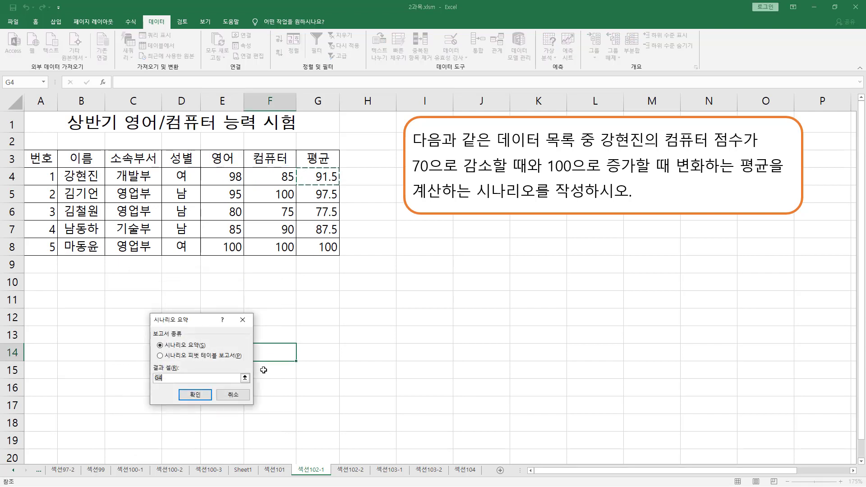
{"action": "left_click", "coordinate": [179, 378]}
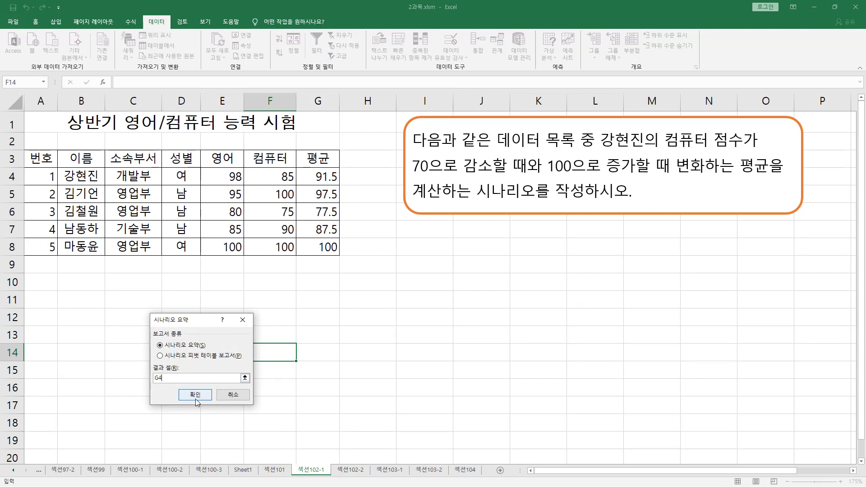
{"action": "left_click", "coordinate": [196, 395]}
Review the changing and result cell references in the new 시나리오 요약 report and return to the 섹션102-1 sheet
{"action": "mouse_move", "coordinate": [328, 469]}
{"action": "left_mouse_down"}
{"action": "mouse_move", "coordinate": [294, 466]}
{"action": "mouse_move", "coordinate": [336, 476]}
{"action": "left_mouse_up"}
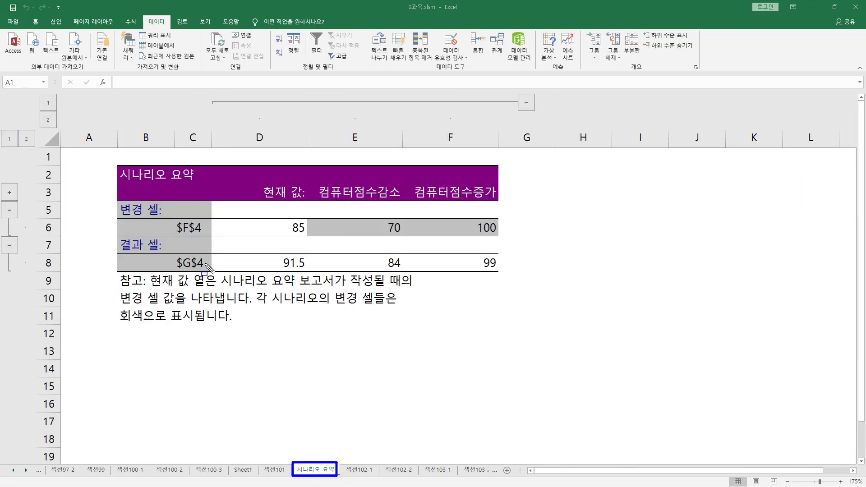
{"action": "mouse_move", "coordinate": [169, 216]}
{"action": "left_mouse_down"}
{"action": "mouse_move", "coordinate": [217, 240]}
{"action": "mouse_move", "coordinate": [216, 280]}
{"action": "mouse_move", "coordinate": [214, 272]}
{"action": "left_mouse_up"}
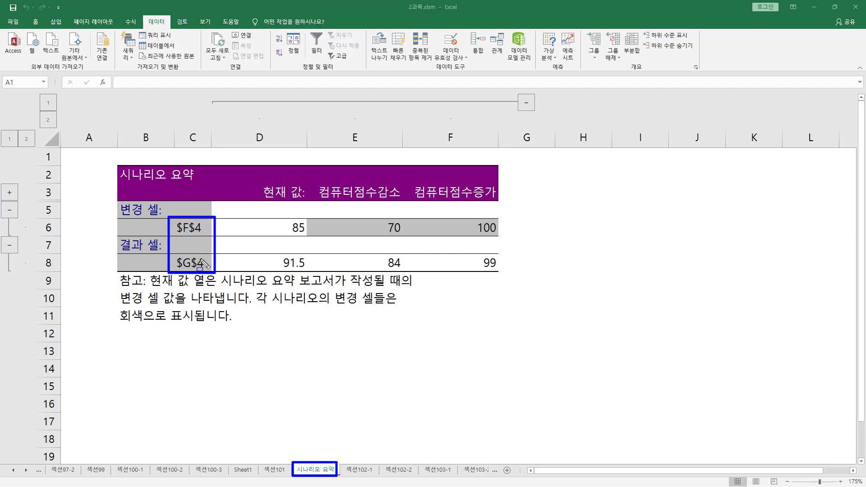
{"action": "left_click", "coordinate": [364, 470]}
{"action": "left_click_drag", "start_coordinate": [169, 292], "coordinate": [176, 280]}
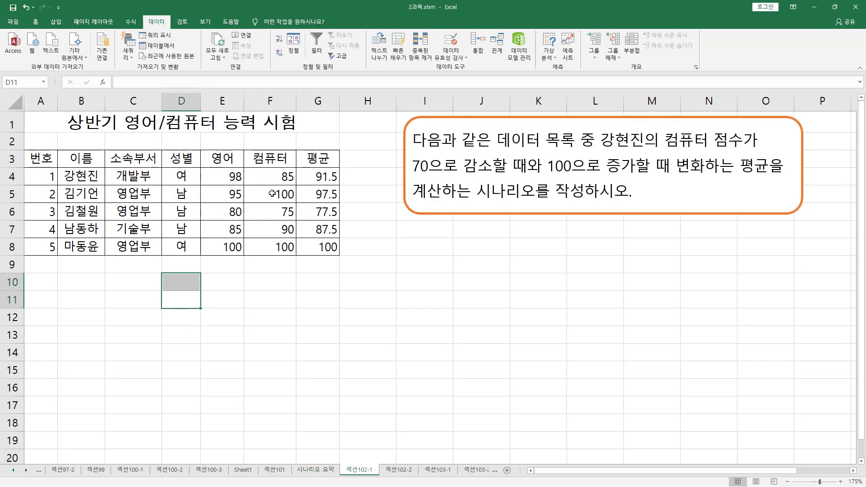
{"action": "left_click", "coordinate": [289, 176]}
{"action": "left_click", "coordinate": [323, 176]}
{"action": "left_click", "coordinate": [277, 176]}
{"action": "left_click", "coordinate": [310, 176]}
{"action": "left_click", "coordinate": [291, 177]}
{"action": "left_click", "coordinate": [296, 178]}
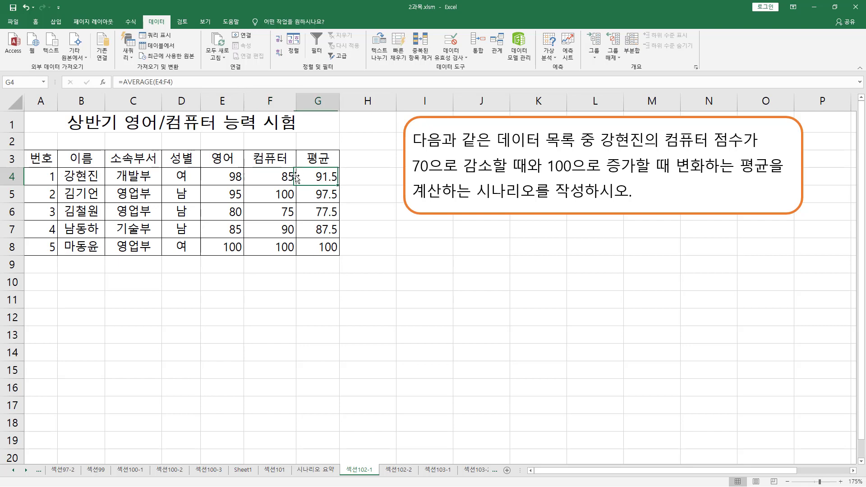
Define the name 컴퓨터점수 for the first person's computer score in cell F4
{"action": "left_click", "coordinate": [293, 181]}
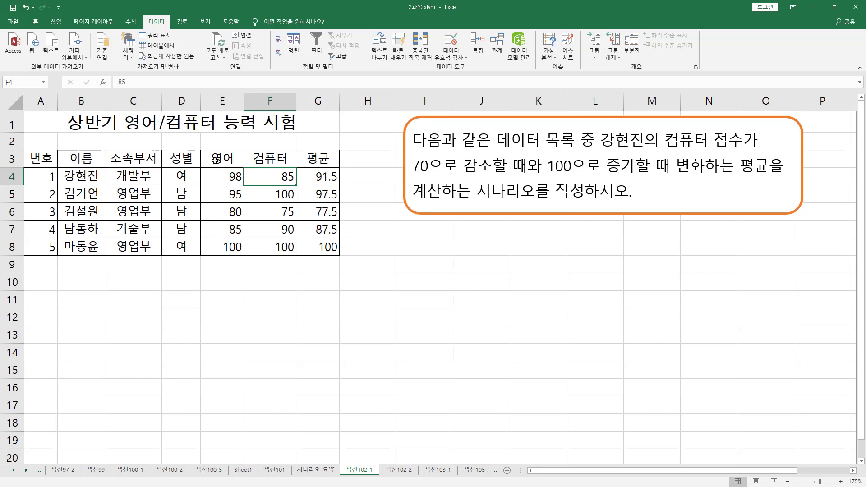
{"action": "left_click", "coordinate": [30, 83]}
{"action": "type", "text": "컴퓨터점수"}
{"action": "key", "text": "Return"}
Define the name 평균 for the first person's average in cell G4 and check the name assigned to F4
{"action": "left_click", "coordinate": [301, 171]}
{"action": "left_click", "coordinate": [13, 82]}
{"action": "type", "text": "평ㄱ"}
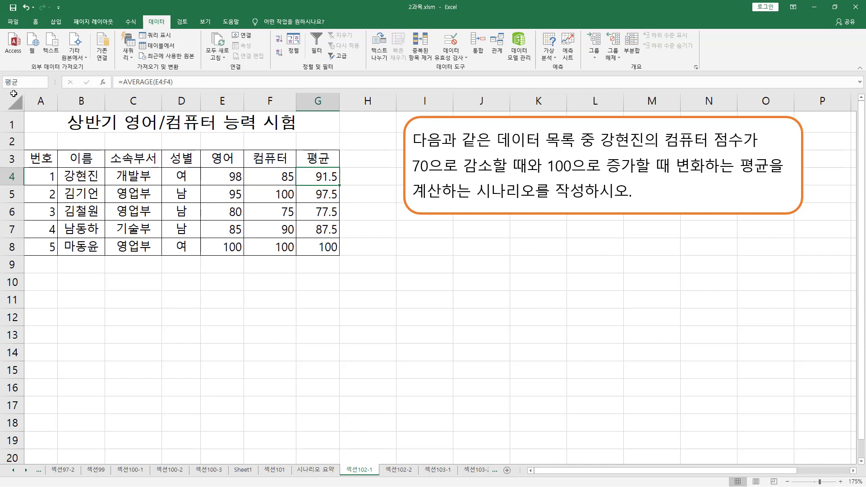
{"action": "left_click", "coordinate": [280, 179]}
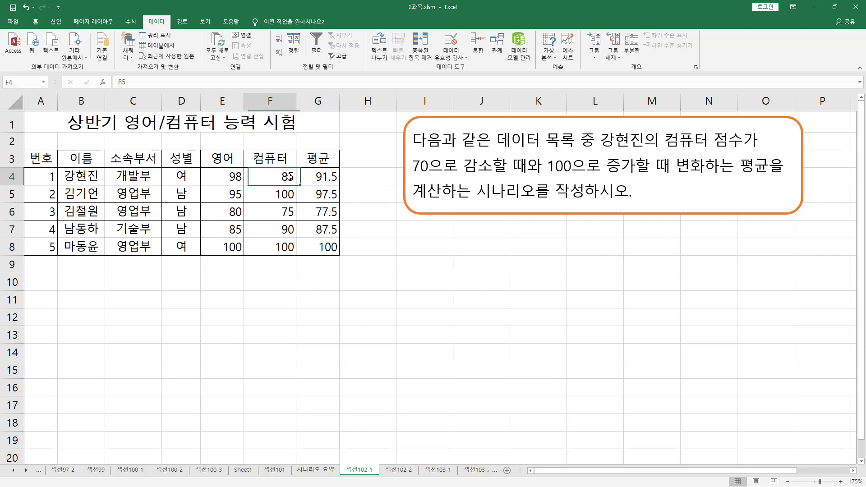
{"action": "left_click", "coordinate": [280, 178]}
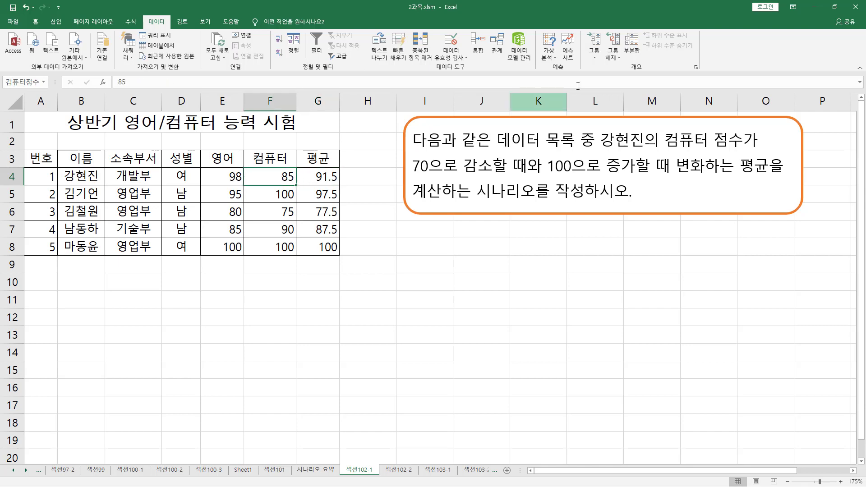
Create another scenario summary report from the Scenario Manager with G4 as the result cell
{"action": "left_click", "coordinate": [548, 51]}
{"action": "left_click", "coordinate": [561, 68]}
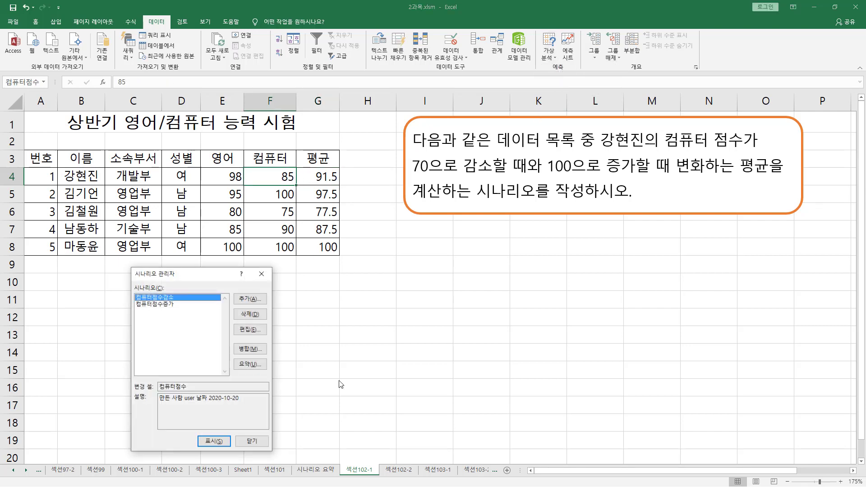
{"action": "left_click", "coordinate": [247, 365]}
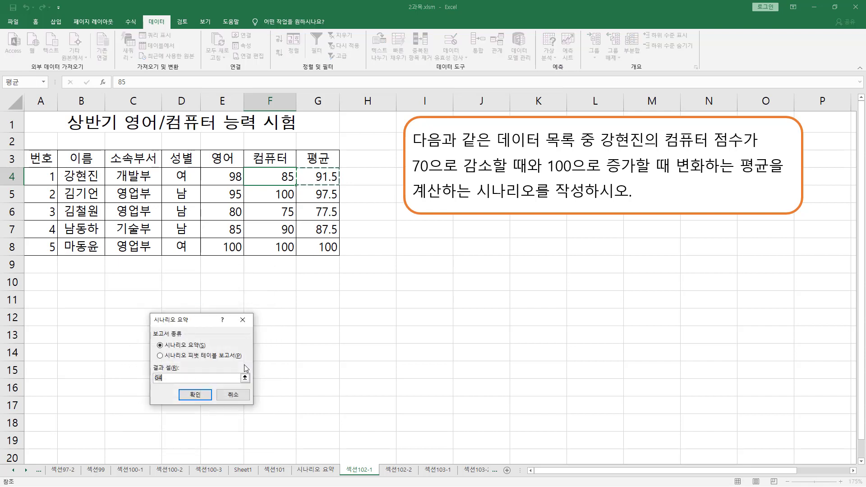
{"action": "left_click", "coordinate": [195, 394]}
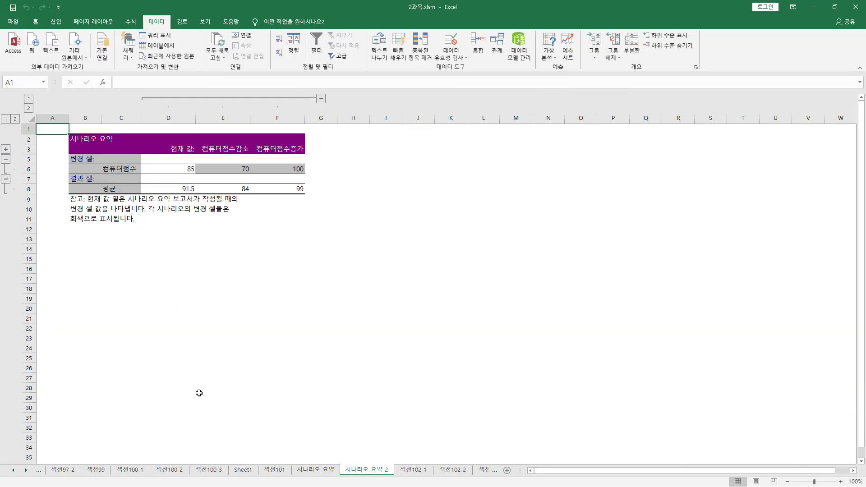
Review the changing and result cell references in the earlier 시나리오 요약 report and the named cells F4 and G4 on 섹션102-1
{"action": "mouse_move", "coordinate": [343, 472]}
{"action": "left_mouse_down"}
{"action": "mouse_move", "coordinate": [303, 469]}
{"action": "mouse_move", "coordinate": [325, 480]}
{"action": "mouse_move", "coordinate": [407, 477]}
{"action": "mouse_move", "coordinate": [367, 429]}
{"action": "mouse_move", "coordinate": [278, 258]}
{"action": "left_mouse_up"}
{"action": "scroll", "coordinate": [279, 261], "scroll_direction": "up", "scroll_amount": 5}
{"action": "left_click", "coordinate": [334, 470]}
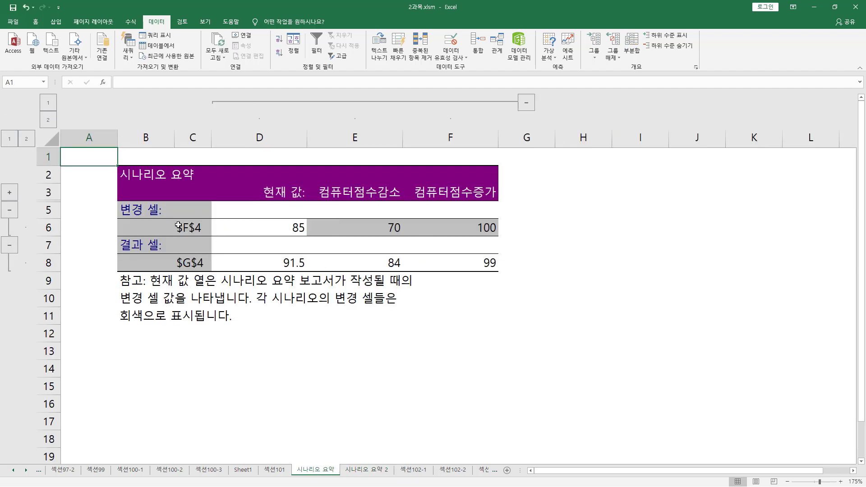
{"action": "left_click_drag", "start_coordinate": [167, 215], "coordinate": [213, 276]}
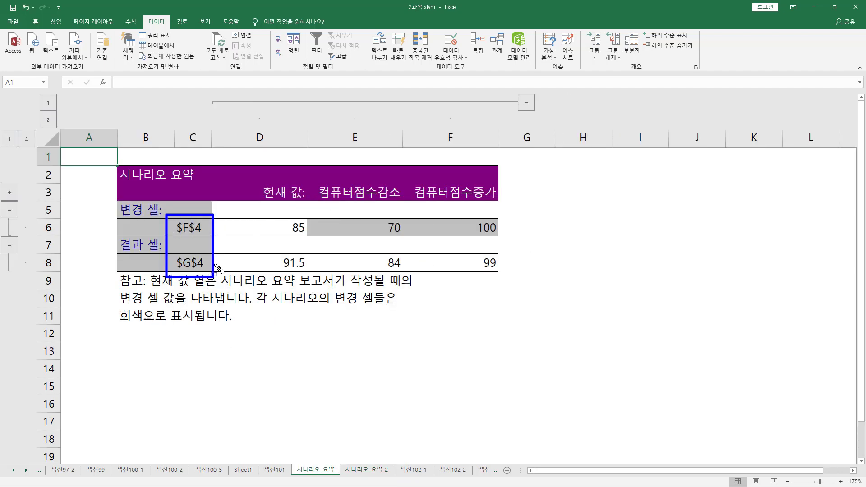
{"action": "key", "text": "Escape"}
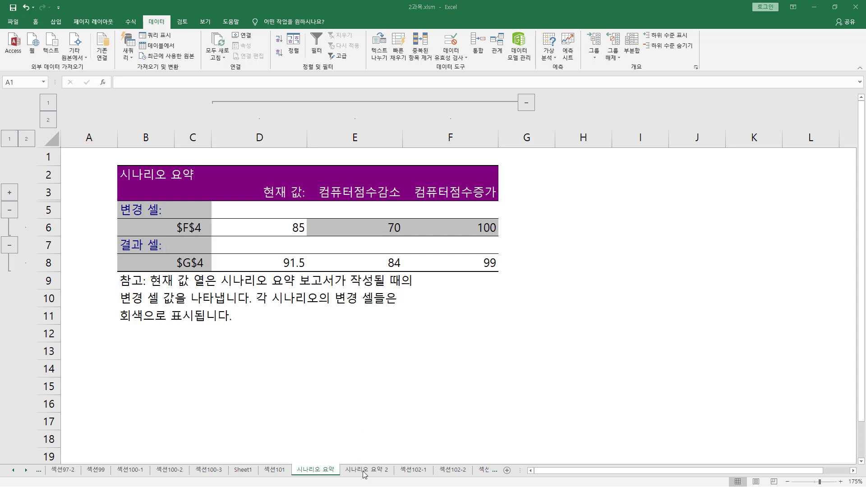
{"action": "left_click", "coordinate": [404, 471]}
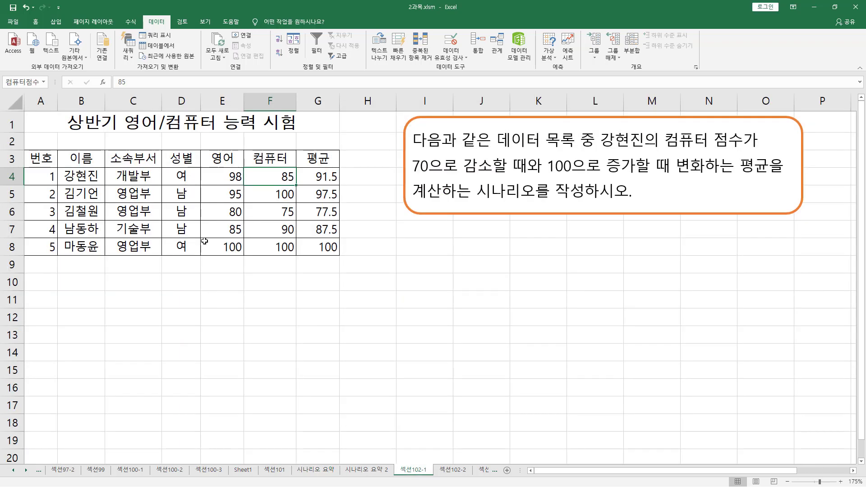
{"action": "mouse_move", "coordinate": [249, 170]}
{"action": "left_mouse_down"}
{"action": "mouse_move", "coordinate": [341, 197]}
{"action": "mouse_move", "coordinate": [344, 186]}
{"action": "left_mouse_up"}
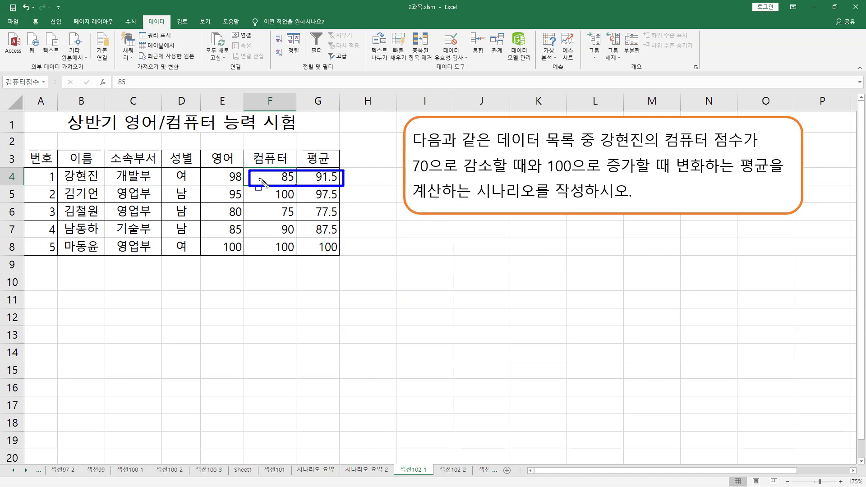
{"action": "key", "text": "Escape"}
Compare the changing and result cell labels in the 시나리오 요약 2 report with those in the 시나리오 요약 report
{"action": "left_click", "coordinate": [365, 471]}
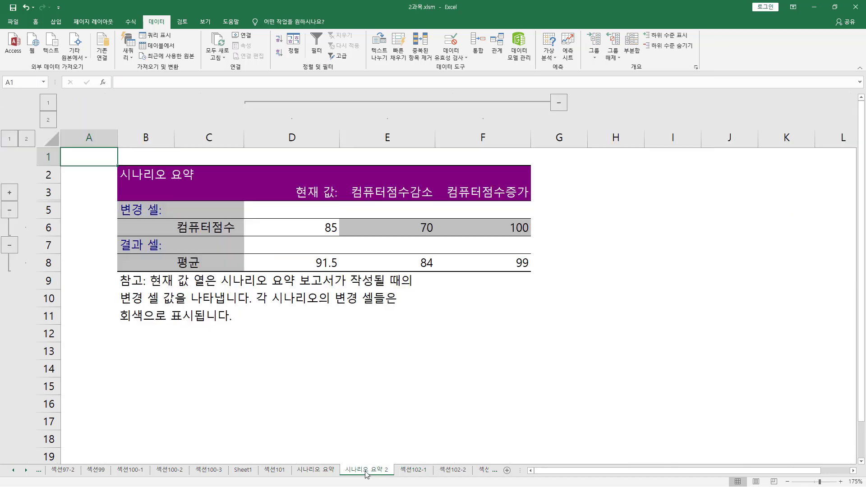
{"action": "mouse_move", "coordinate": [170, 215]}
{"action": "left_mouse_down"}
{"action": "mouse_move", "coordinate": [199, 273]}
{"action": "mouse_move", "coordinate": [239, 273]}
{"action": "left_mouse_up"}
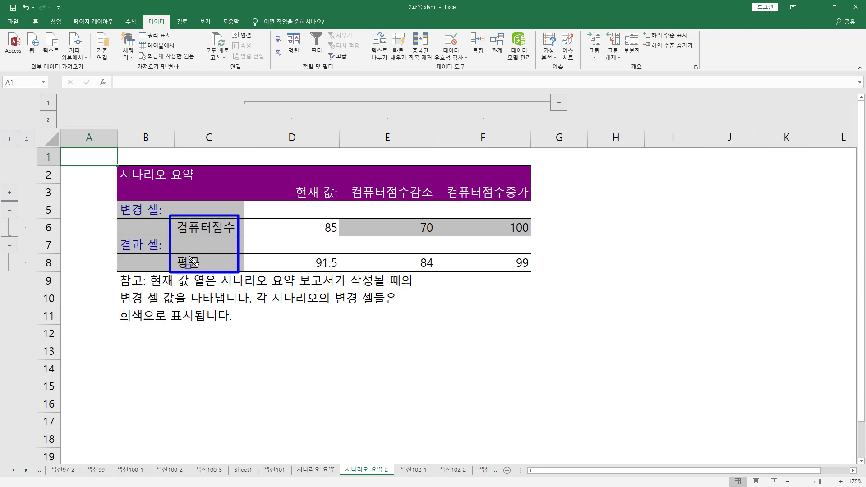
{"action": "left_click_drag", "start_coordinate": [174, 254], "coordinate": [204, 270]}
{"action": "mouse_move", "coordinate": [174, 220]}
{"action": "left_mouse_down"}
{"action": "mouse_move", "coordinate": [189, 235]}
{"action": "mouse_move", "coordinate": [235, 235]}
{"action": "left_mouse_up"}
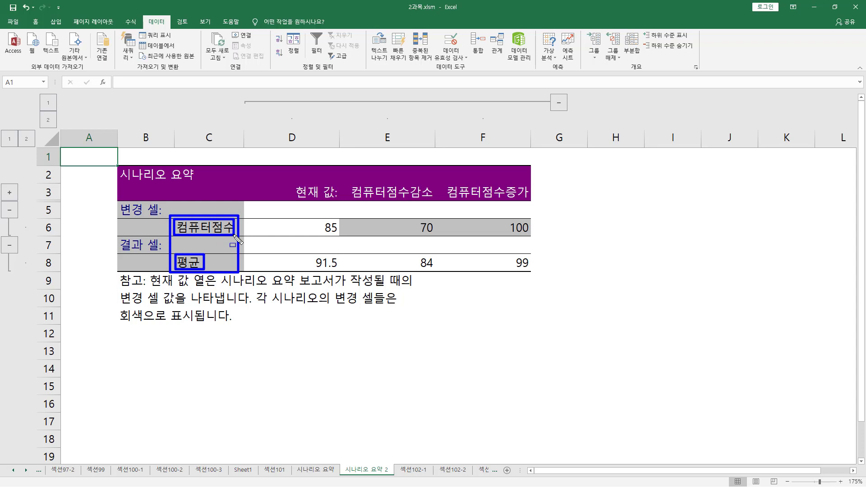
{"action": "key", "text": "Escape"}
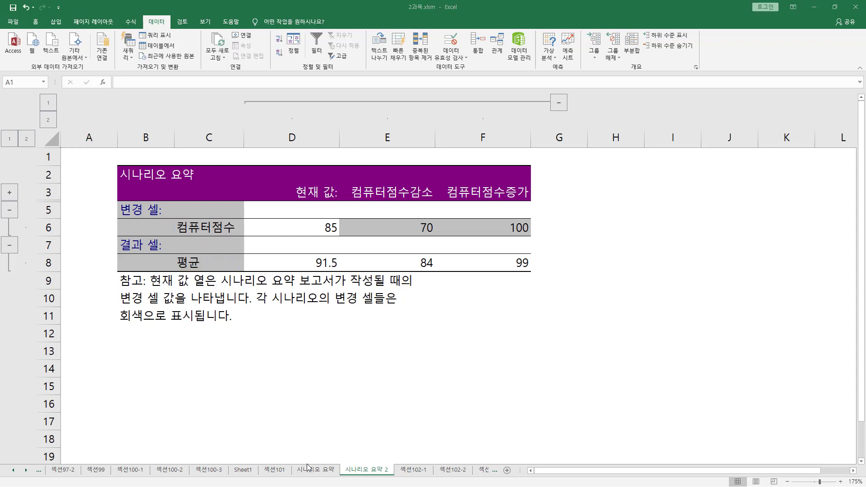
{"action": "left_click", "coordinate": [316, 470]}
{"action": "left_click_drag", "start_coordinate": [175, 215], "coordinate": [211, 271]}
{"action": "key", "text": "Escape"}
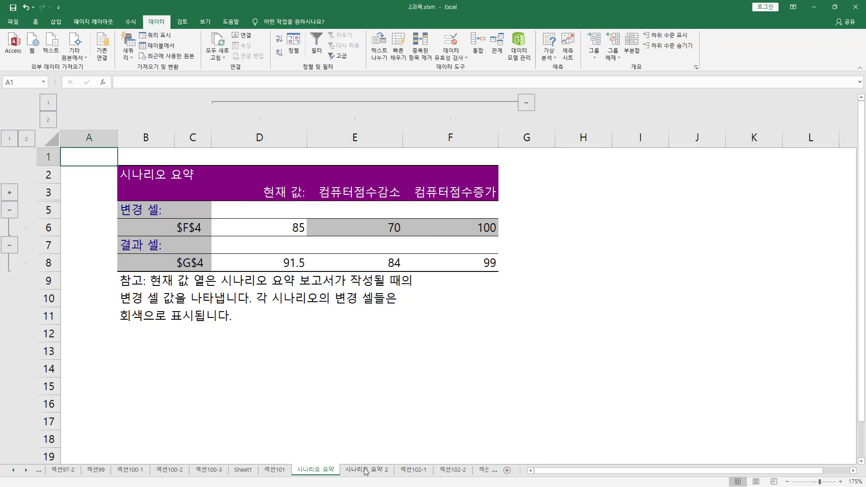
{"action": "left_click", "coordinate": [366, 470]}
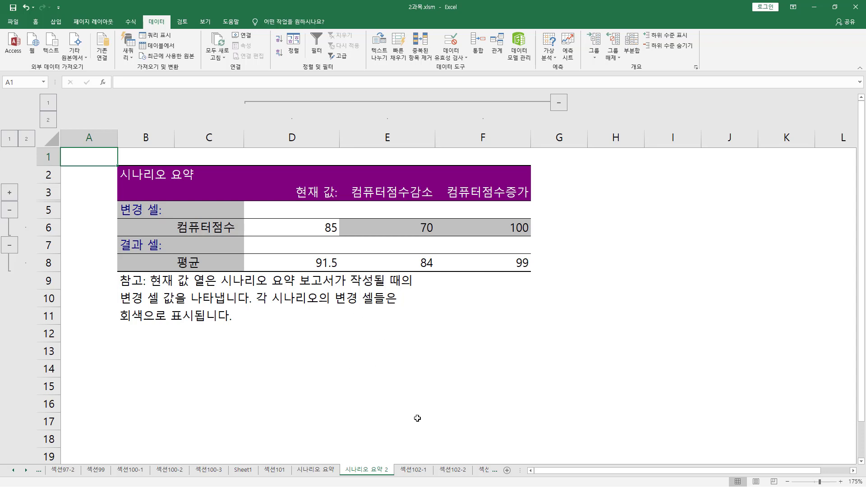
{"action": "left_click", "coordinate": [815, 8]}
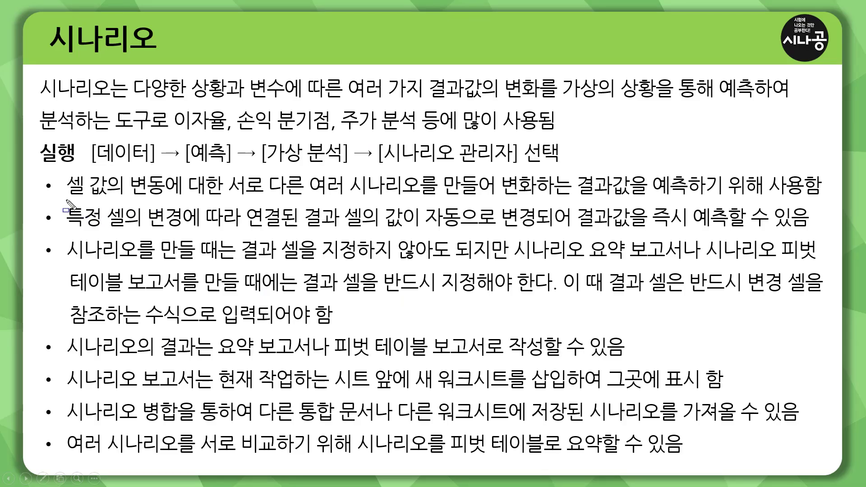
{"action": "left_click_drag", "start_coordinate": [68, 200], "coordinate": [216, 200]}
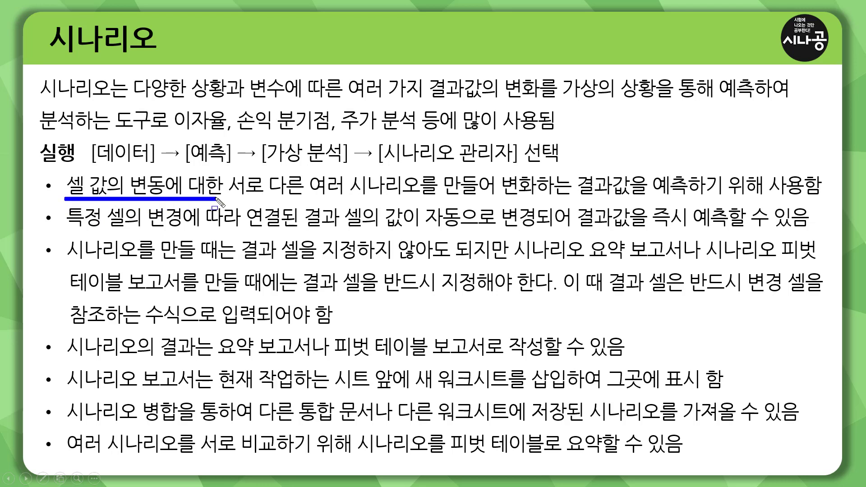
{"action": "mouse_move", "coordinate": [233, 170]}
{"action": "left_mouse_down"}
{"action": "mouse_move", "coordinate": [239, 192]}
{"action": "mouse_move", "coordinate": [822, 197]}
{"action": "left_mouse_up"}
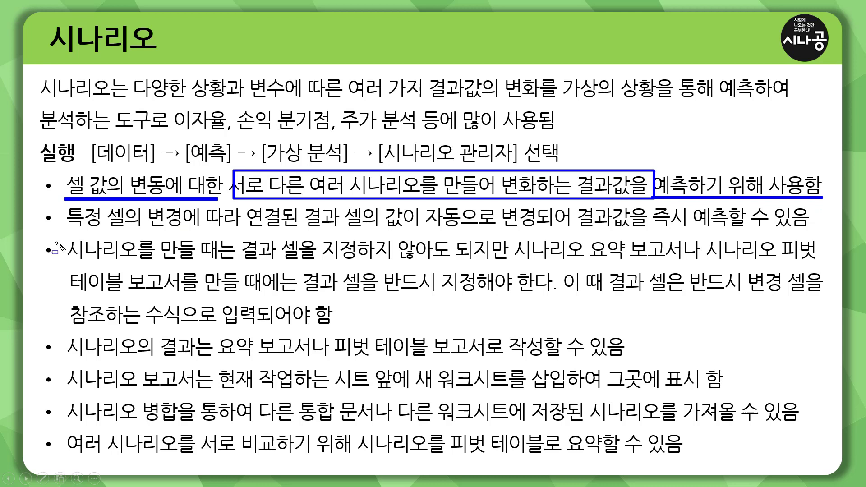